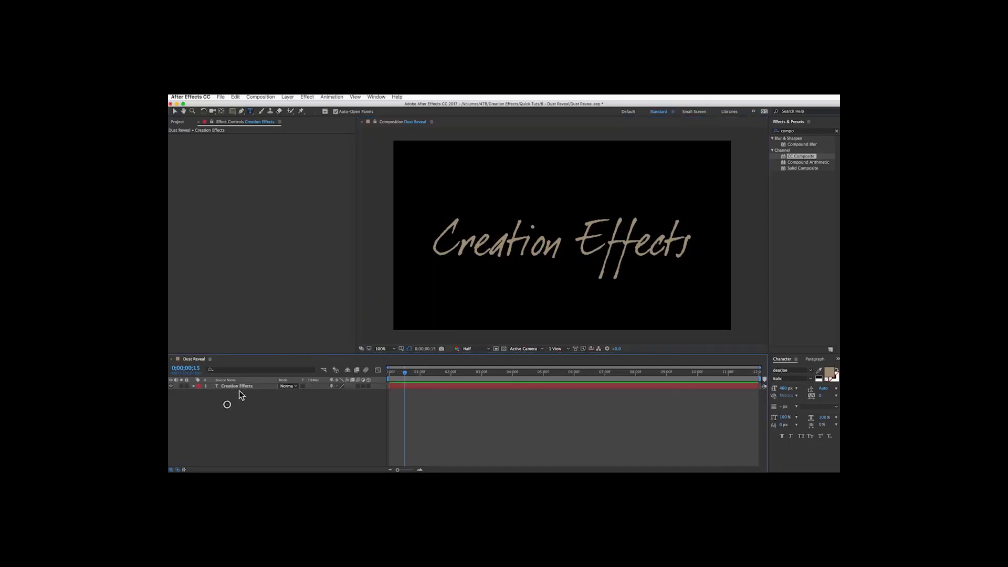
Duplicate the Creation Effects text layer and select the top copy.
left_click(247, 388)
key("super+d")
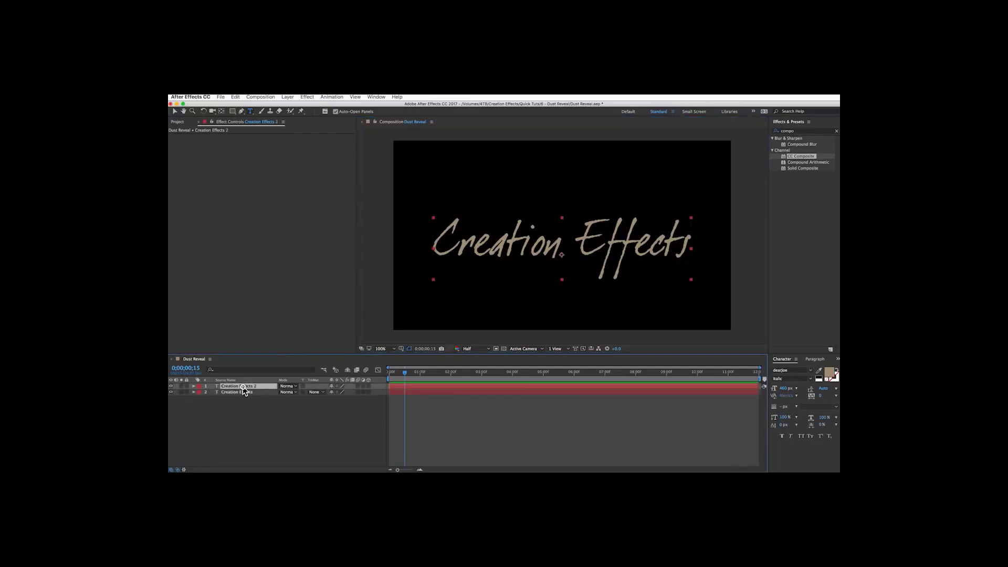
left_click(238, 393)
left_click(239, 386)
Search the effects for particle and apply CC Particle Systems II to the duplicated layer.
left_click(804, 131)
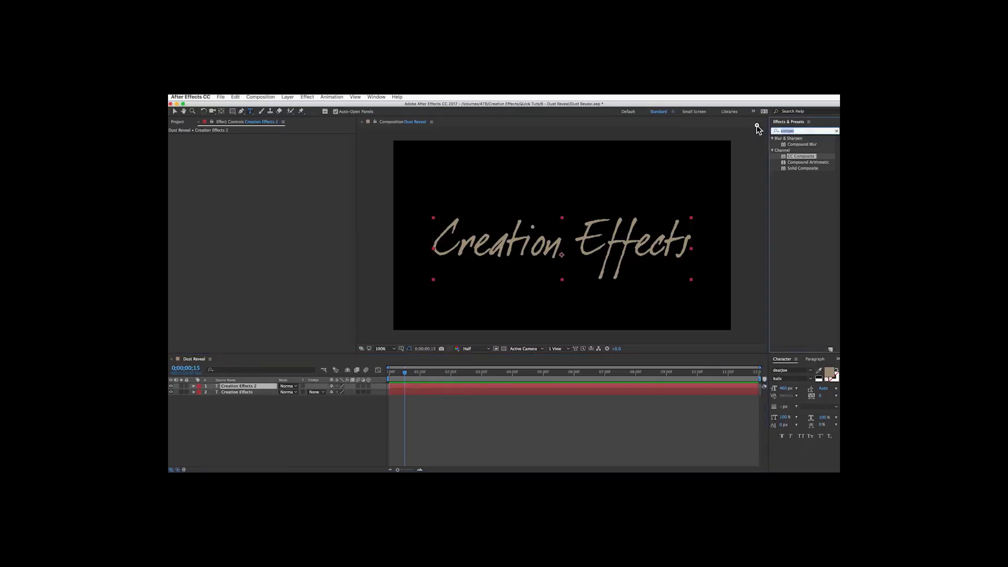
type("particle")
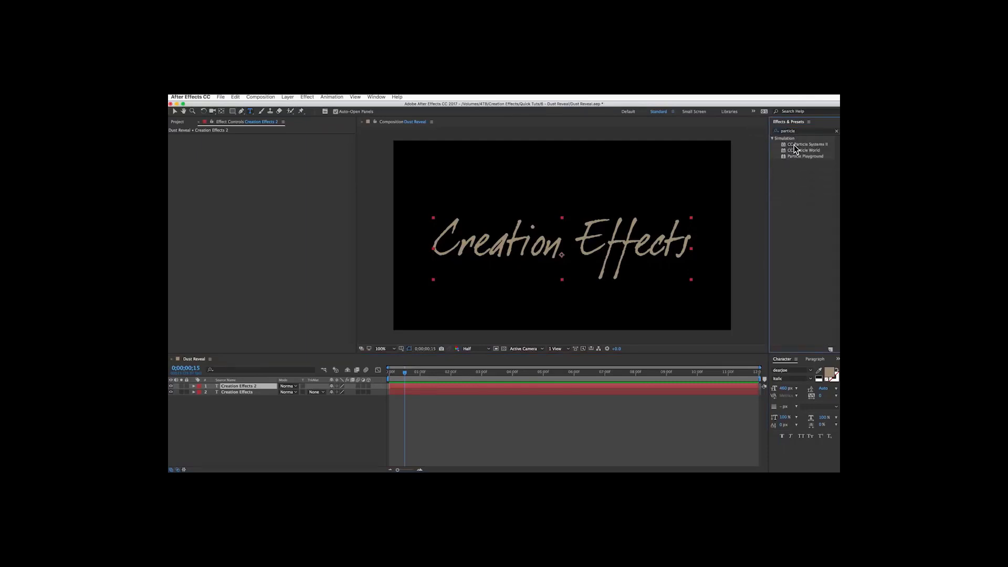
double_click(809, 146)
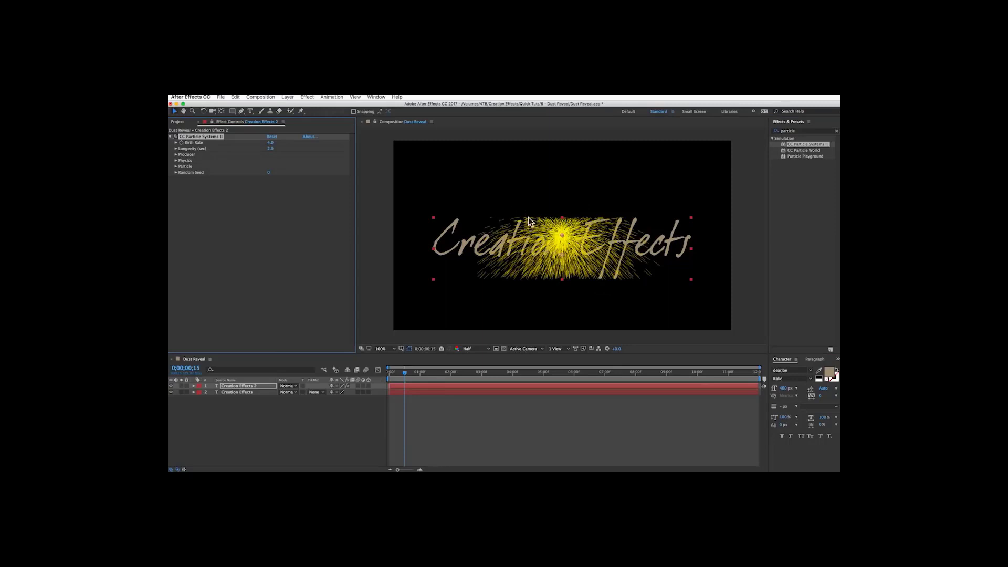
Apply CC Composite to the same layer and move it above CC Particle Systems II in the effect stack.
left_click(800, 131)
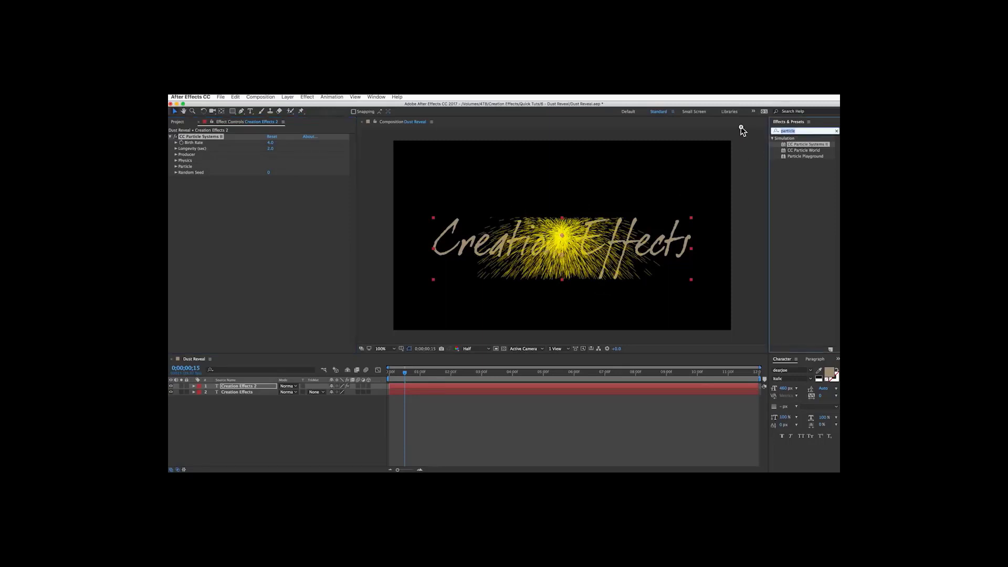
type("compo")
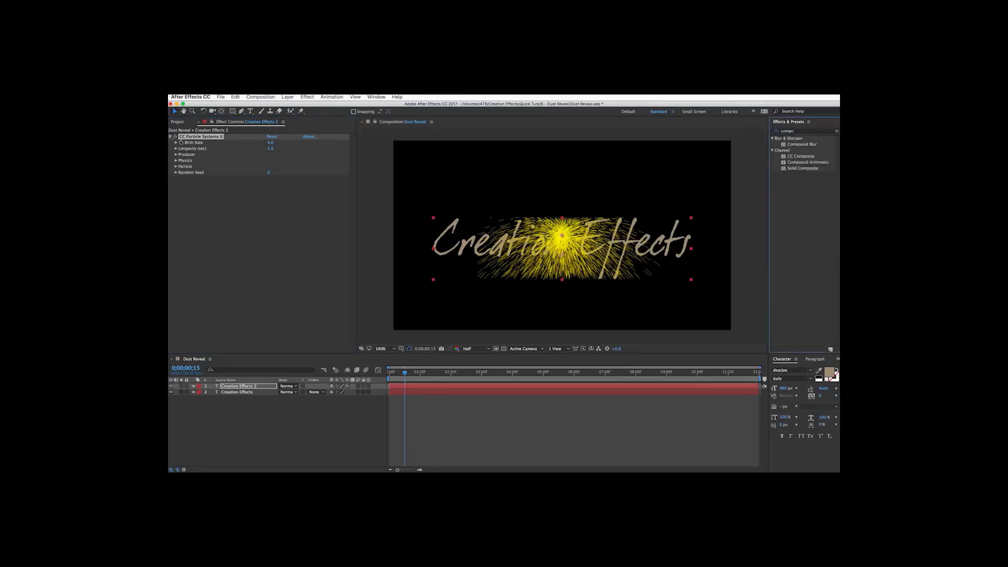
double_click(794, 156)
left_click_drag(200, 182, 201, 135)
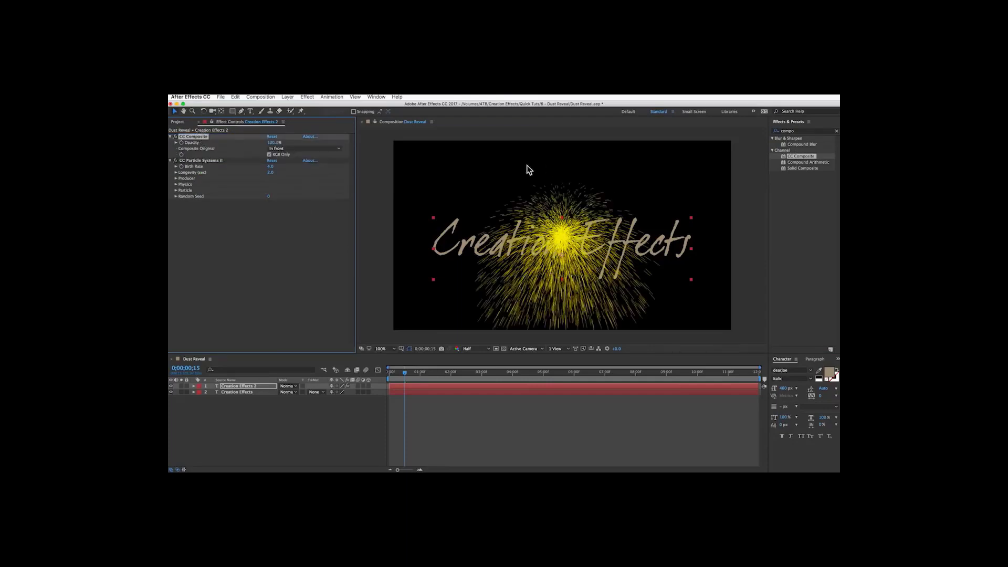
Expand the particle effect's Producer, Physics and Particle groups and enable Source Alpha Inheritance.
left_click(169, 136)
left_click(176, 160)
left_click(176, 184)
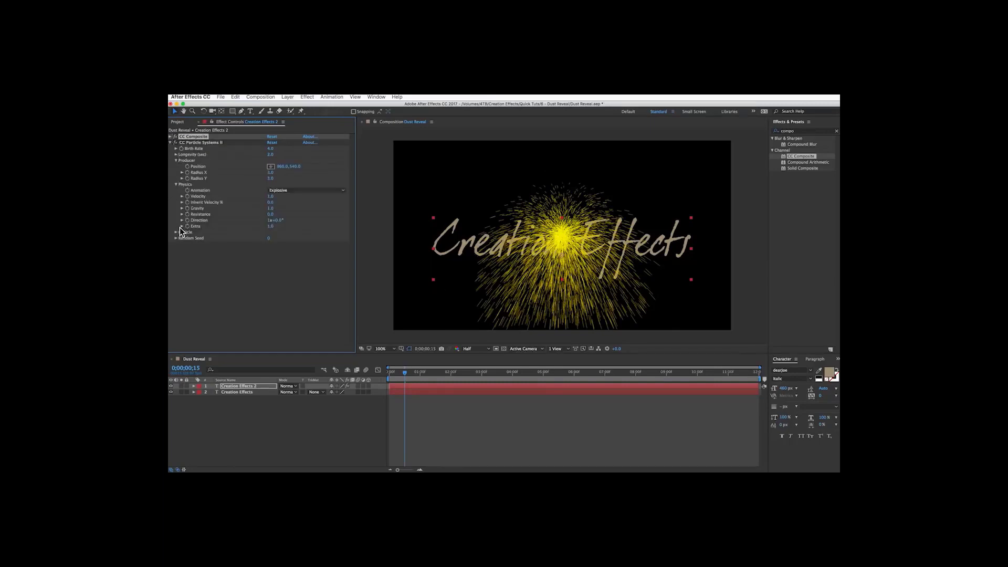
left_click(176, 232)
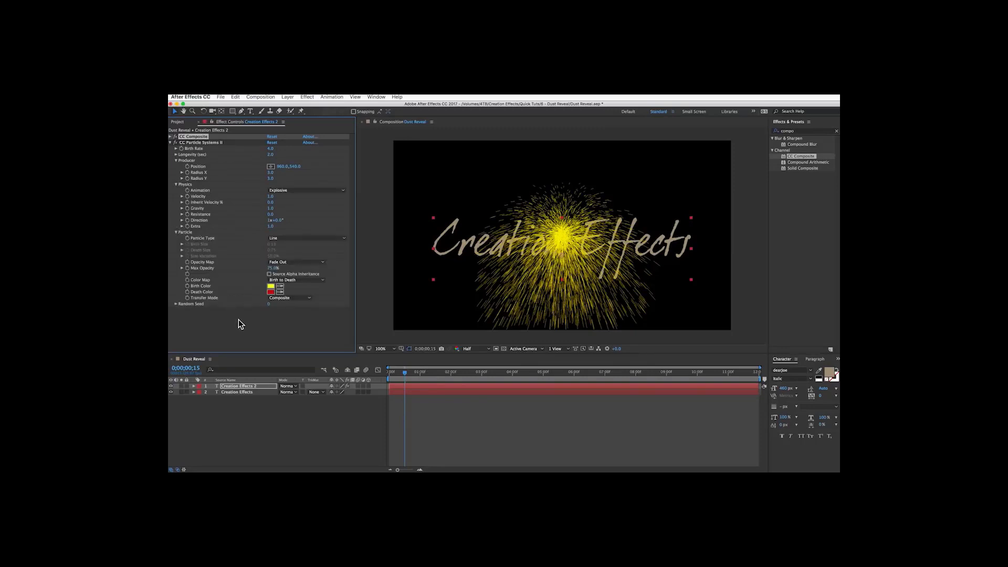
left_click(269, 274)
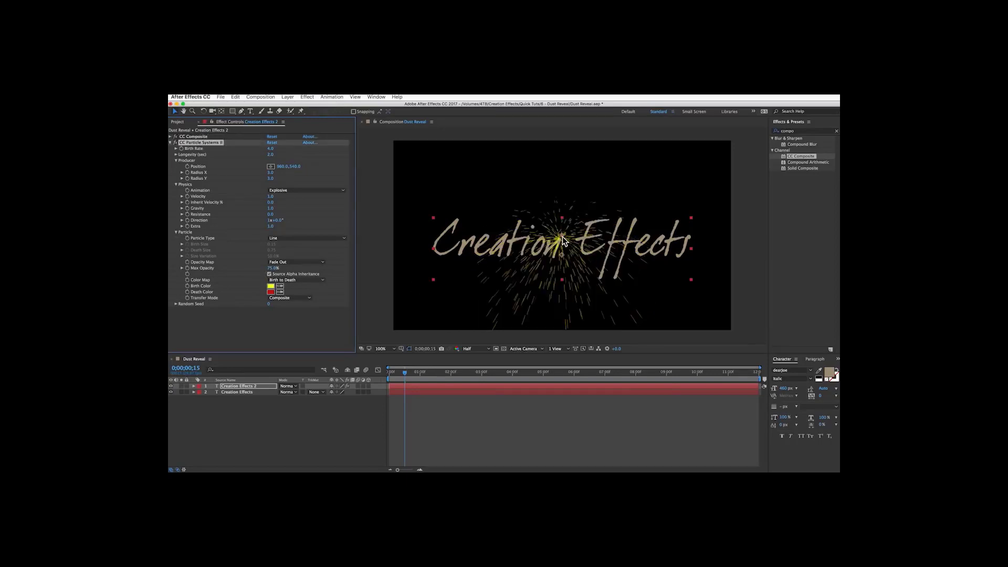
Set the producer's Radius X to 1 and Radius Y to 13.
left_click_drag(563, 239, 625, 229)
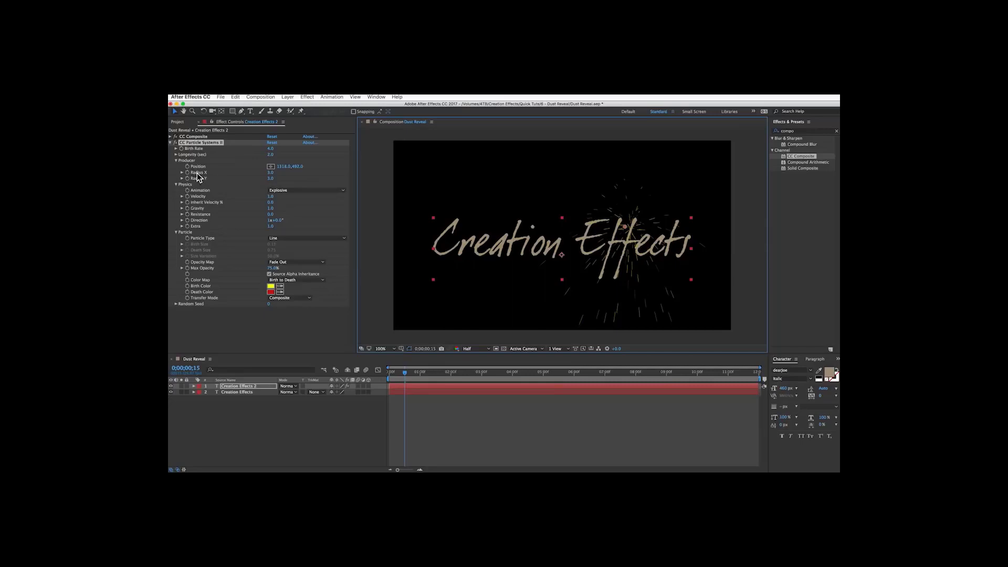
left_click(269, 173)
type("1")
key("Return")
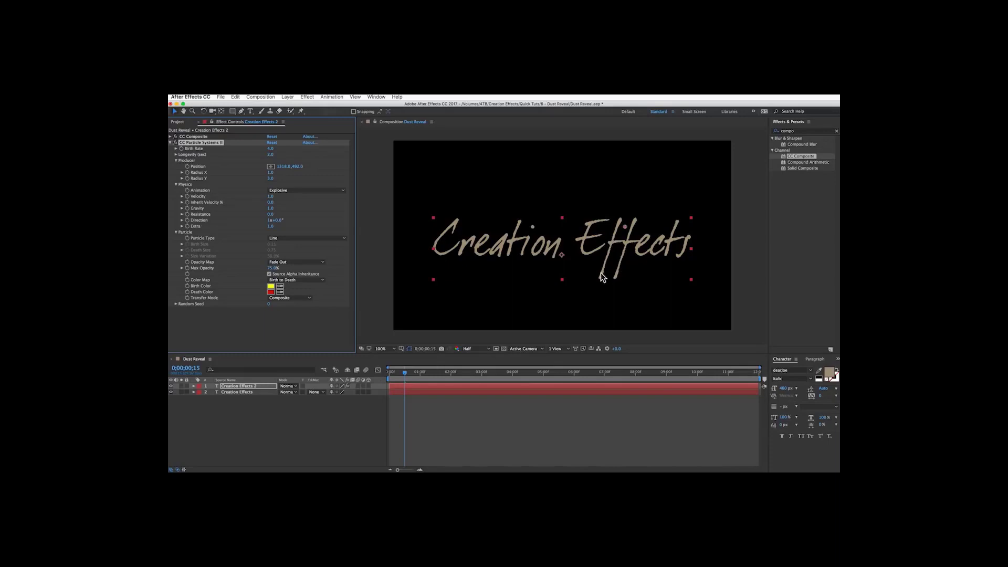
left_click_drag(272, 183, 284, 183)
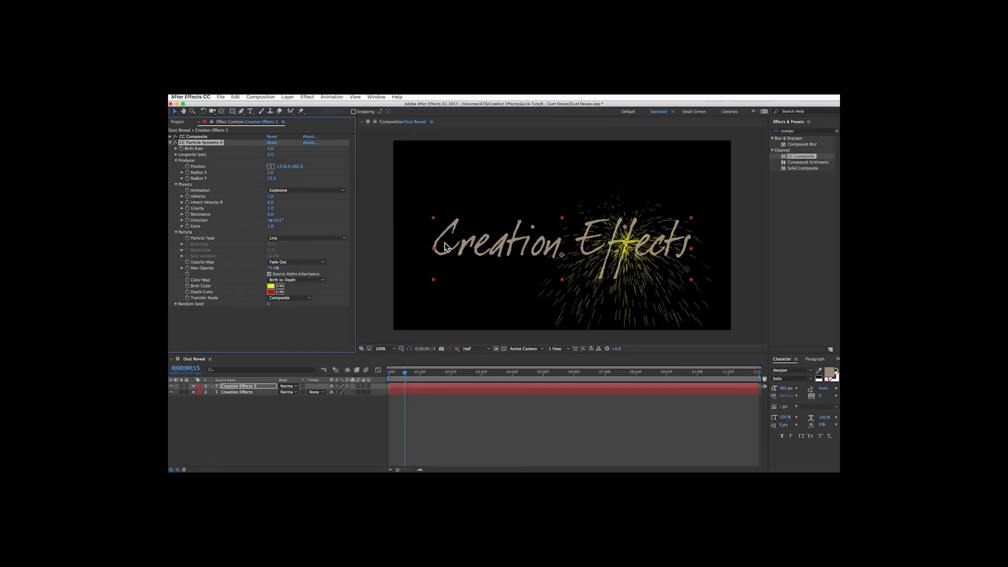
Move the particle producer to the text's left edge, setting its Position X to 0.
left_click_drag(627, 231, 389, 244)
left_click(281, 167)
type("0")
key("Return")
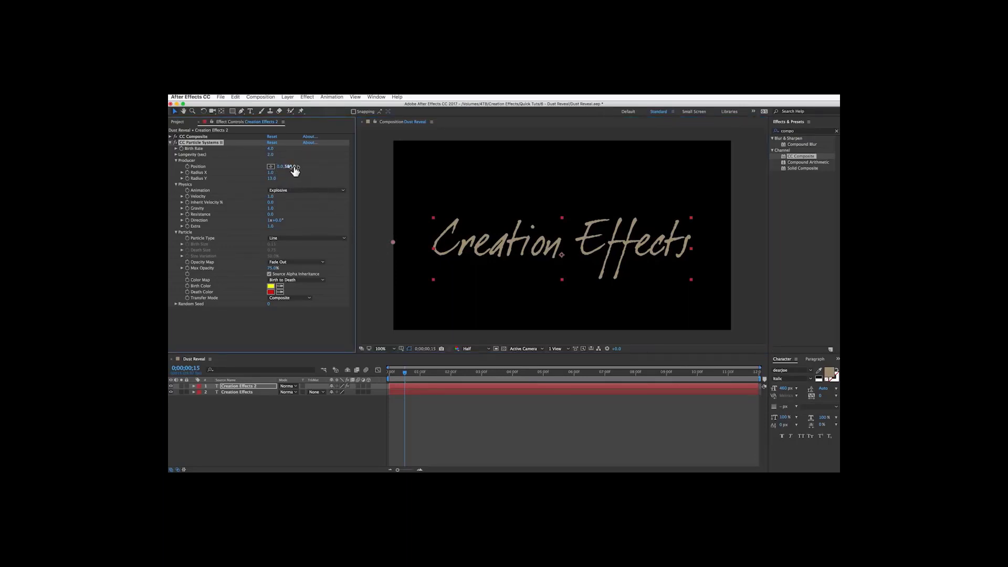
left_click_drag(294, 167, 300, 168)
Set a Position keyframe for the producer at the start of the timeline.
left_click_drag(401, 369, 388, 371)
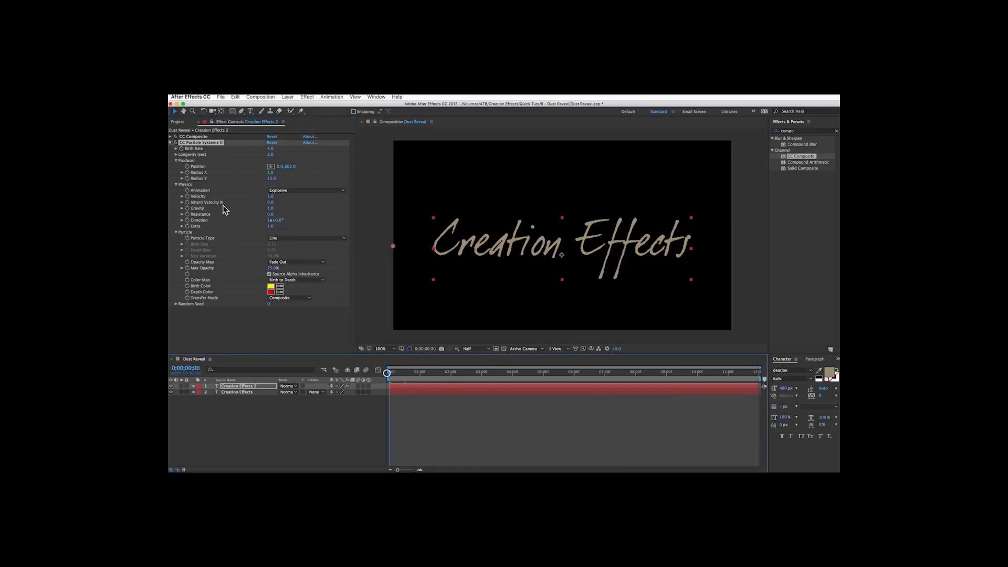
left_click(187, 166)
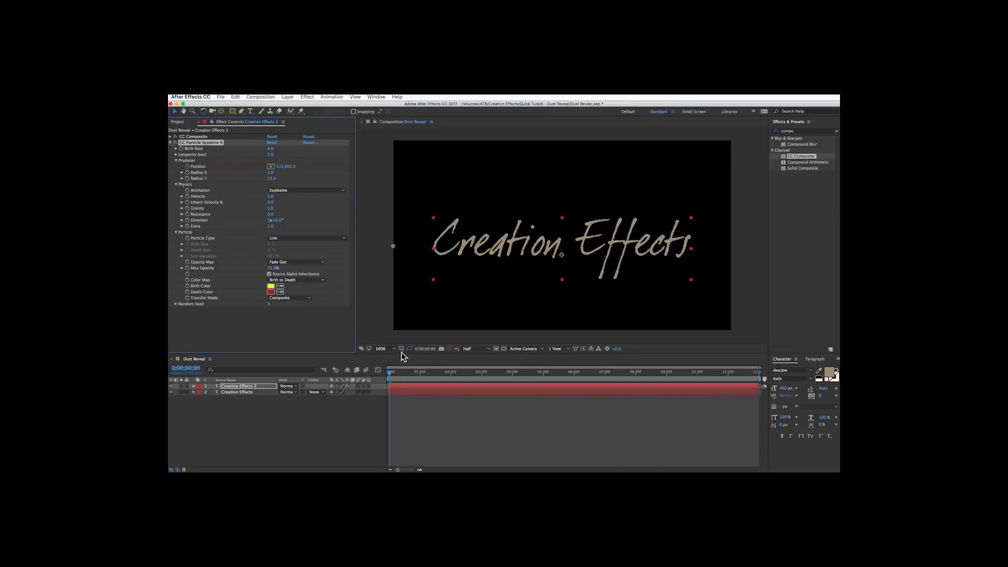
At 0:00:01:16, set the producer Position X to 1920 to create the end keyframe.
left_click(437, 372)
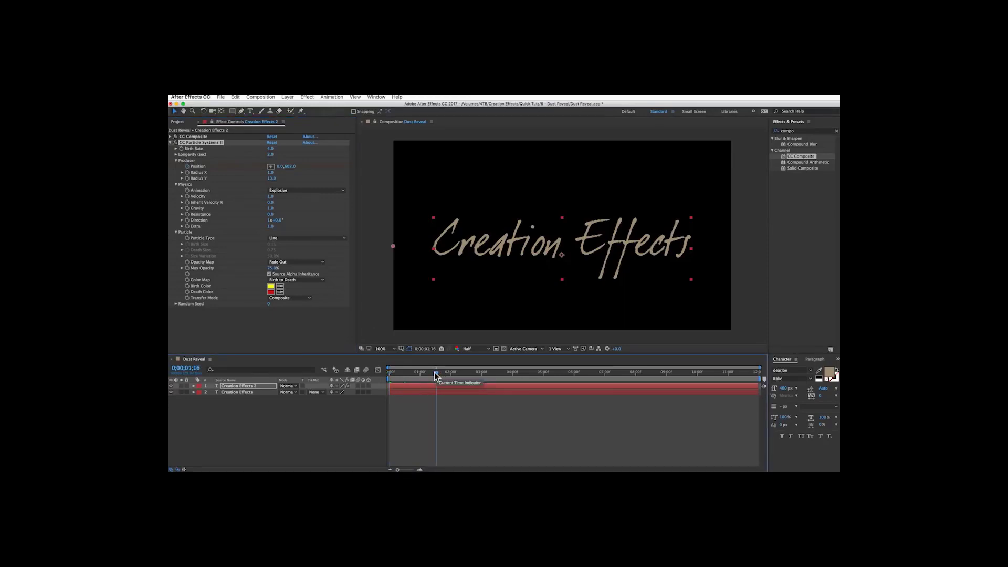
left_click(281, 166)
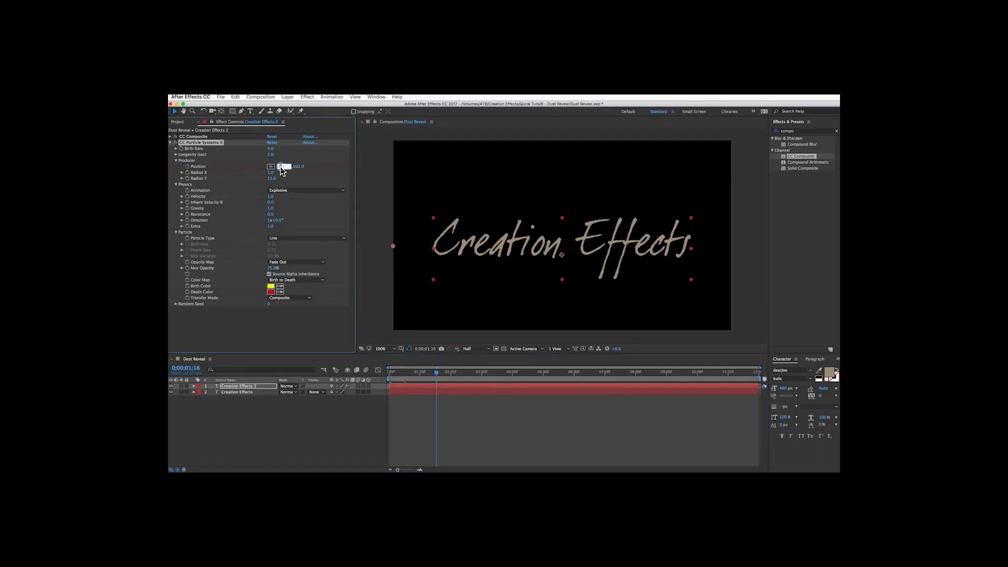
type("1920")
key("Return")
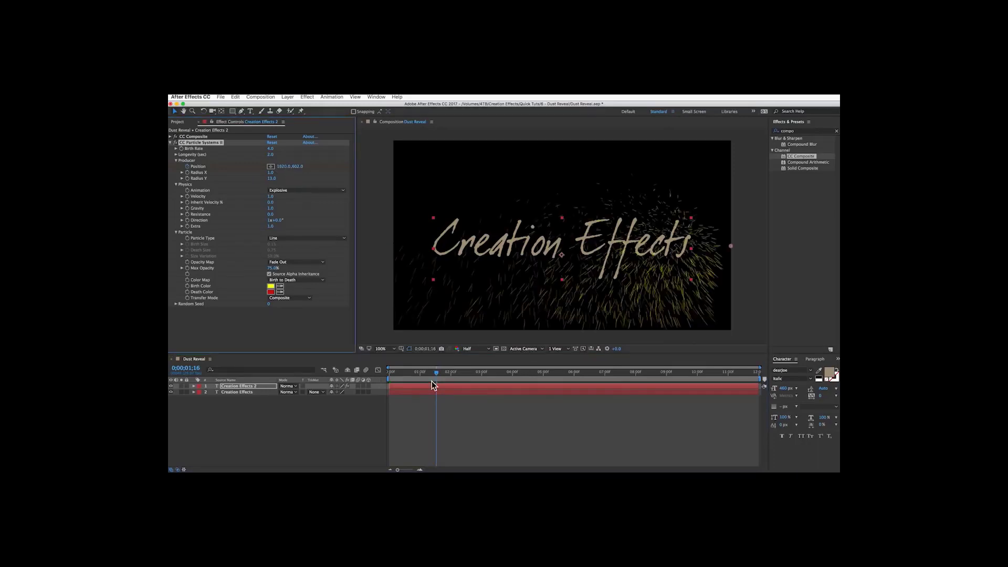
Set the particle Birth Rate to 50.
key("u")
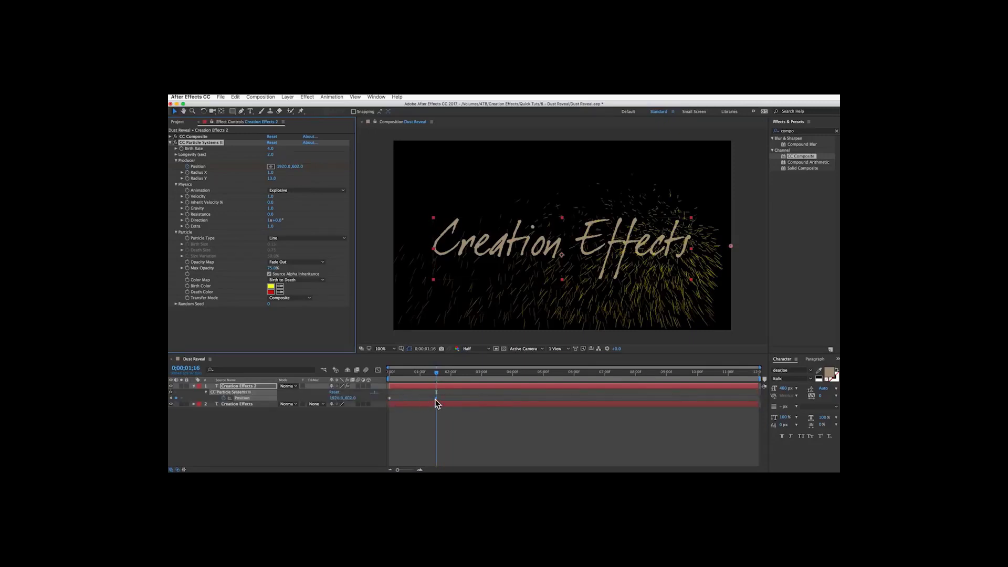
mouse_move(394, 372)
left_mouse_down()
mouse_move(435, 378)
mouse_move(392, 373)
left_mouse_up()
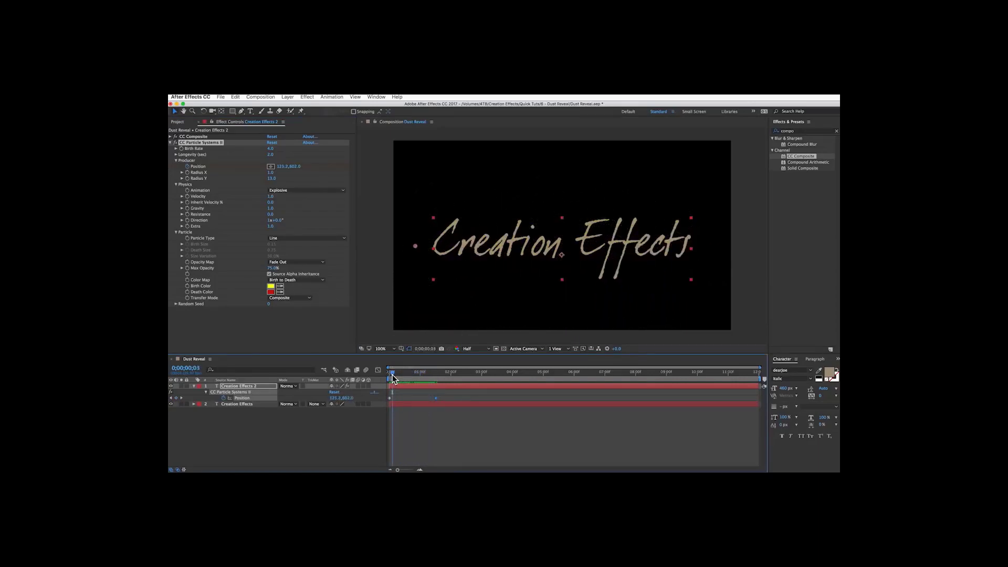
left_click(270, 149)
type("50")
key("Return")
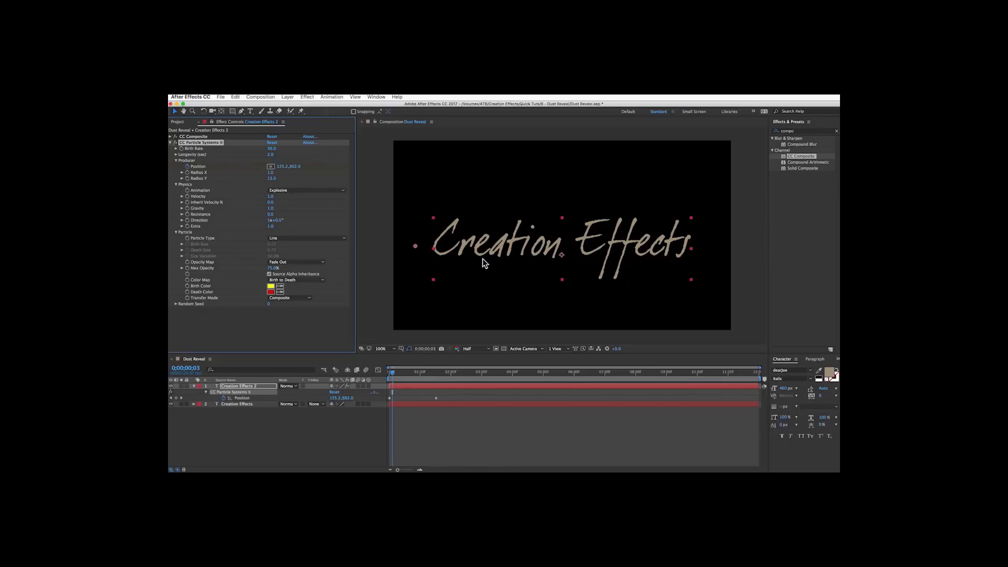
Set Longevity to 4 seconds and change the Animation type to Direction Normalized.
left_click(269, 154)
key("Return")
left_click(292, 191)
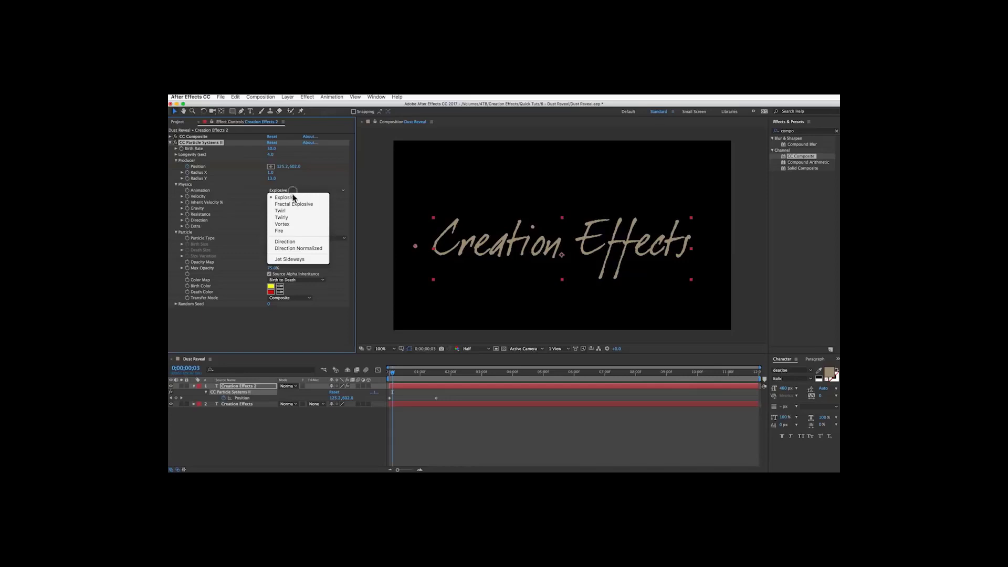
left_click(298, 249)
Set the particle Velocity to 0.3.
left_click_drag(392, 373, 412, 378)
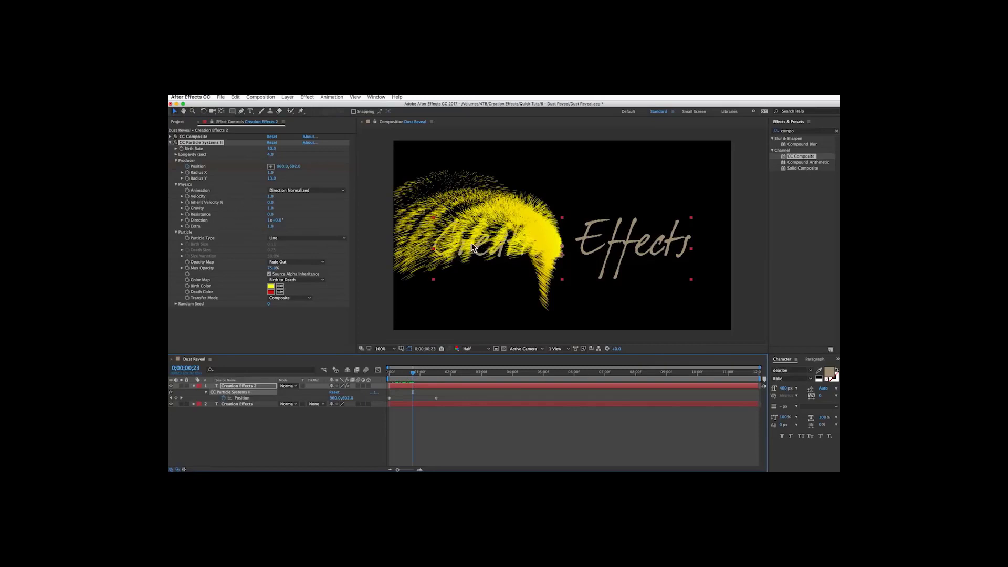
left_click(271, 197)
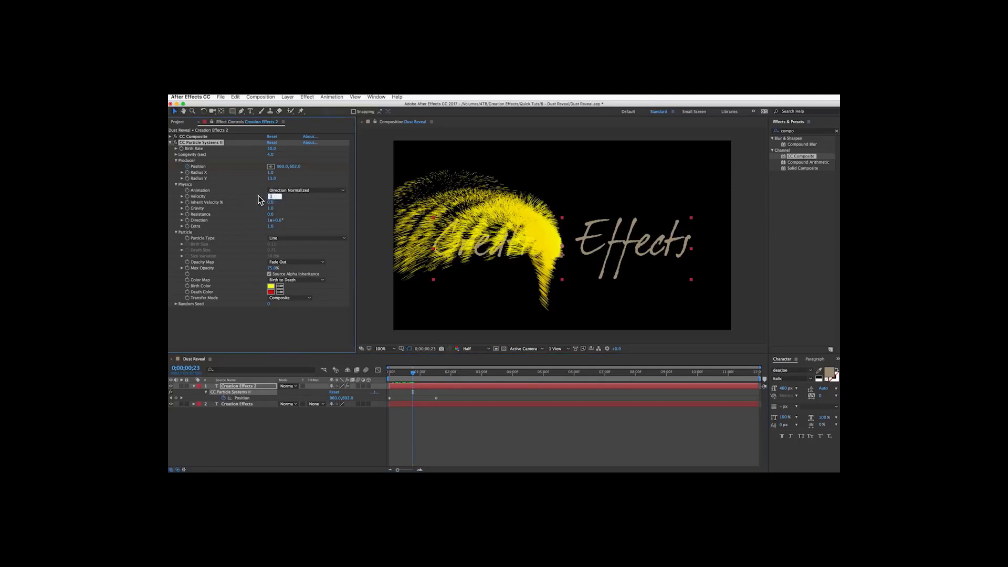
type("0.3")
key("Return")
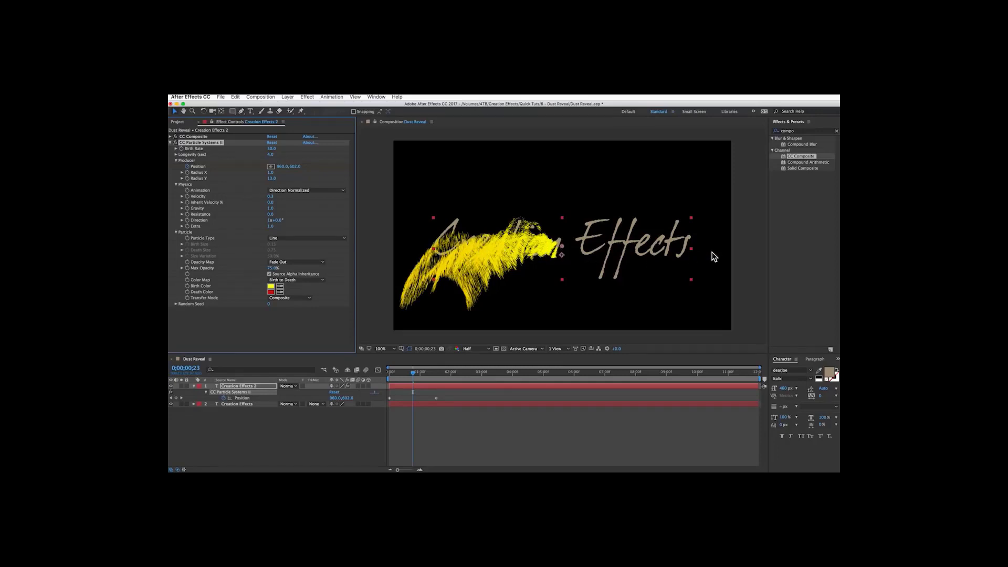
Set Inherit Velocity % to 40 and Gravity to -0.3.
left_click(271, 202)
type("40")
key("Return")
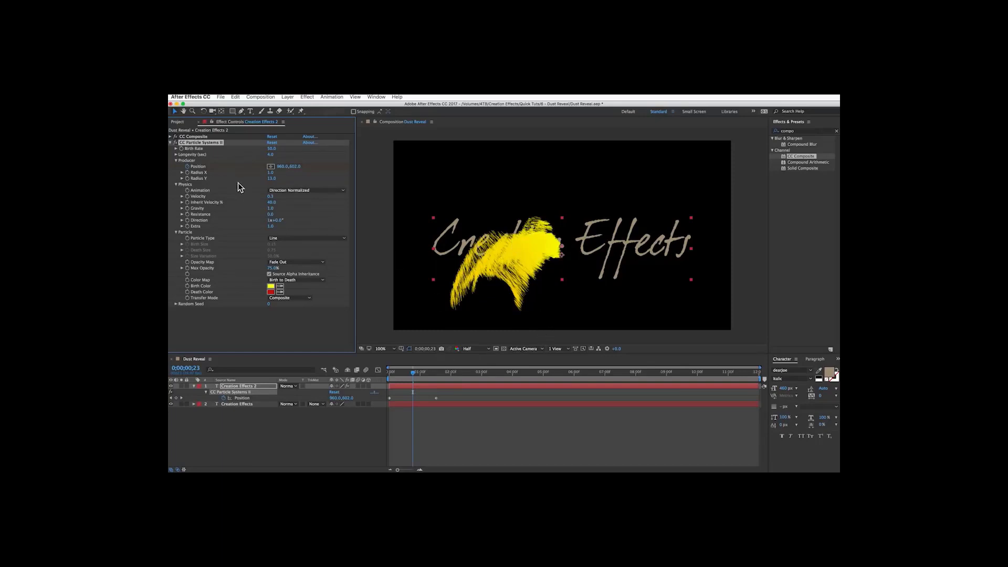
left_click(269, 209)
type("-0.3")
key("Return")
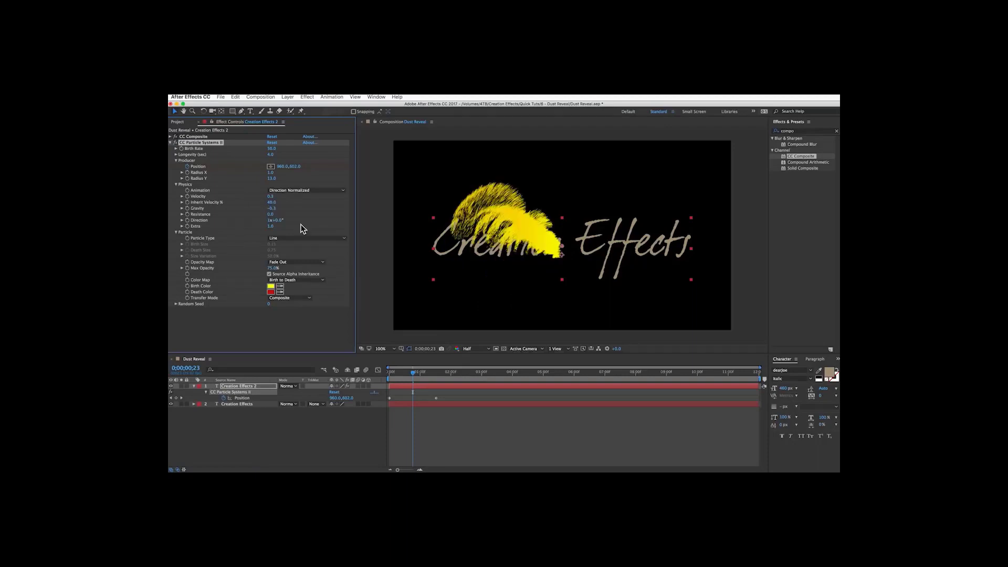
Set Resistance to 20 and Extra to 2.
left_click_drag(412, 374, 419, 376)
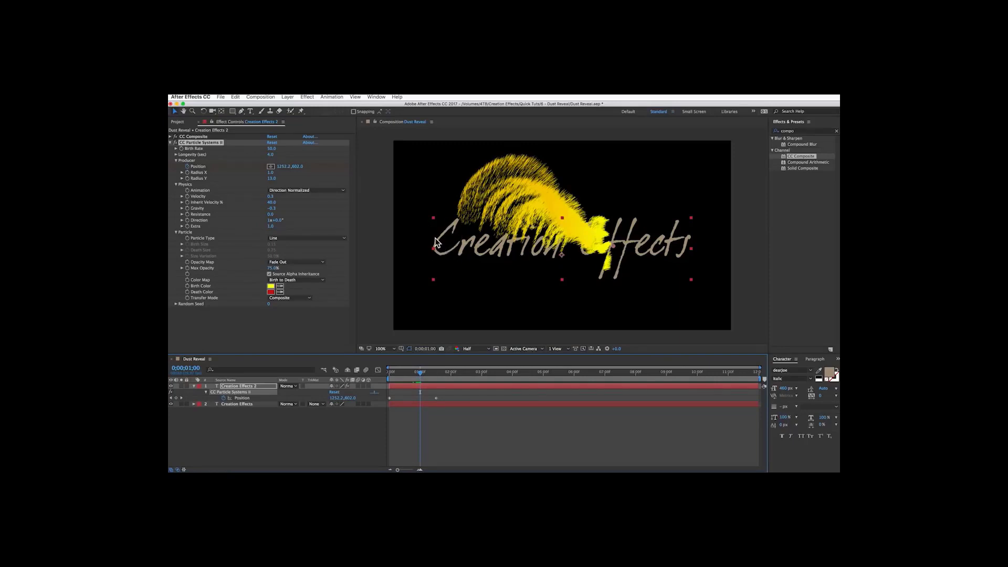
left_click(271, 215)
type("20")
key("Return")
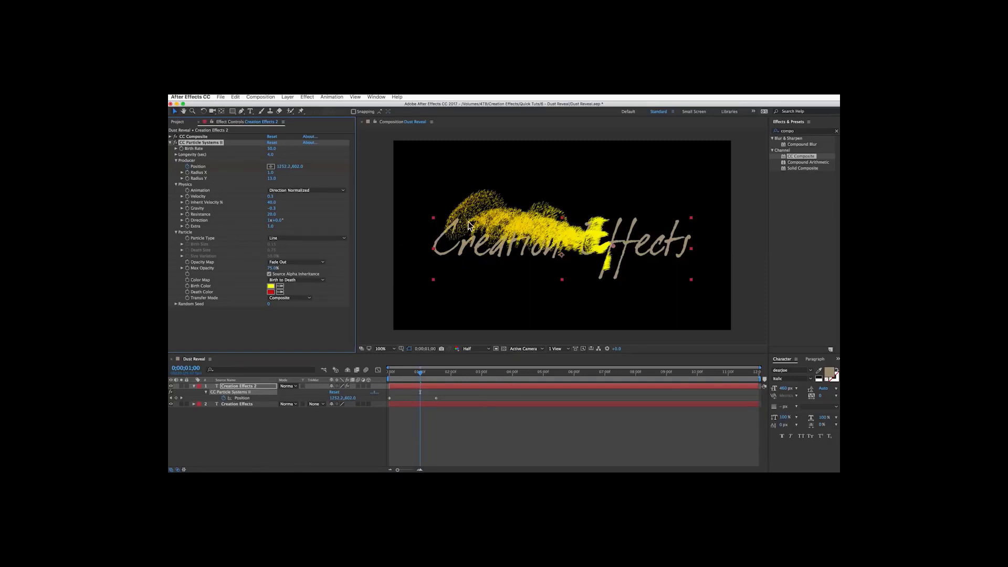
left_click(270, 225)
type("2")
key("Return")
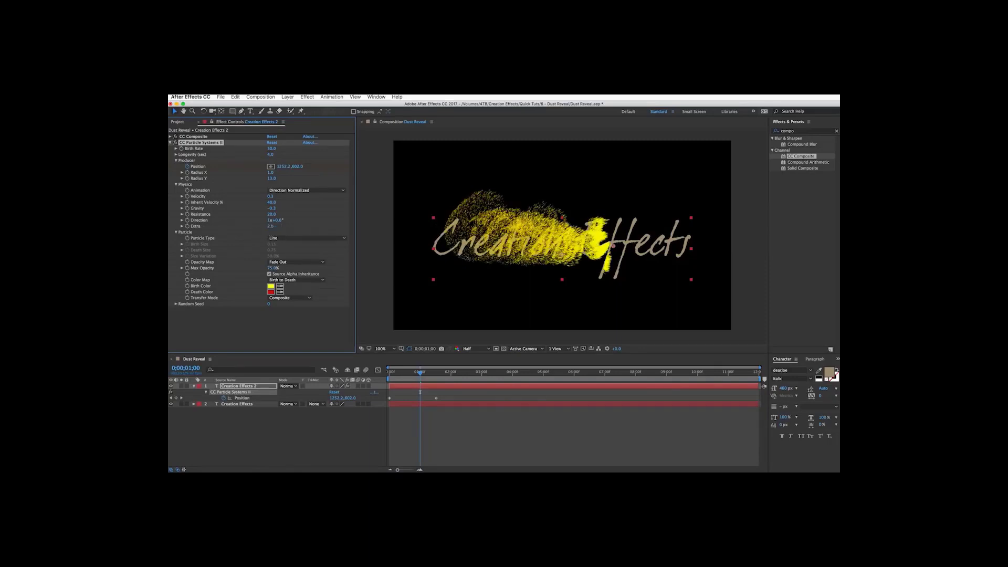
Set the particles' Max Opacity to 22%.
left_click(274, 240)
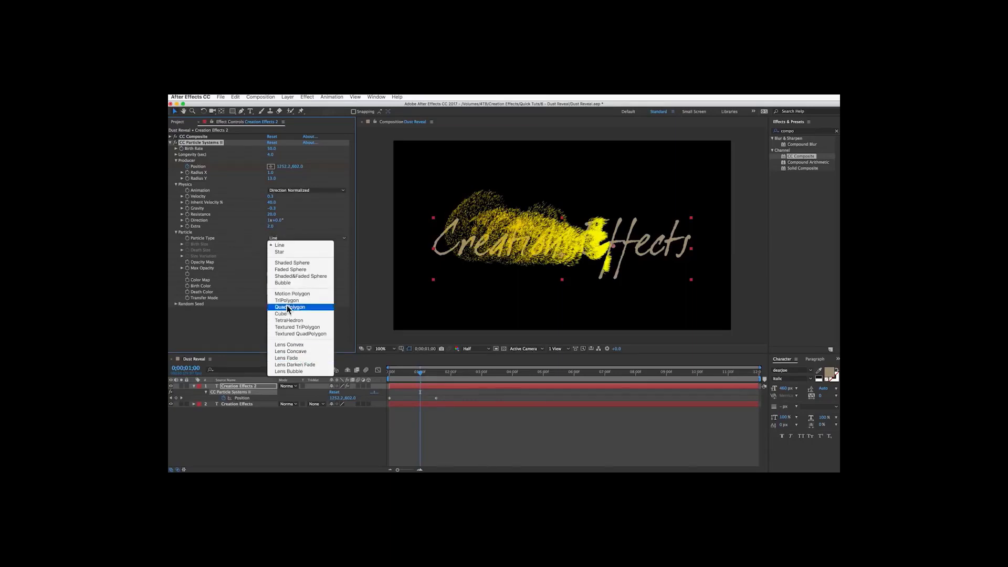
left_click(243, 243)
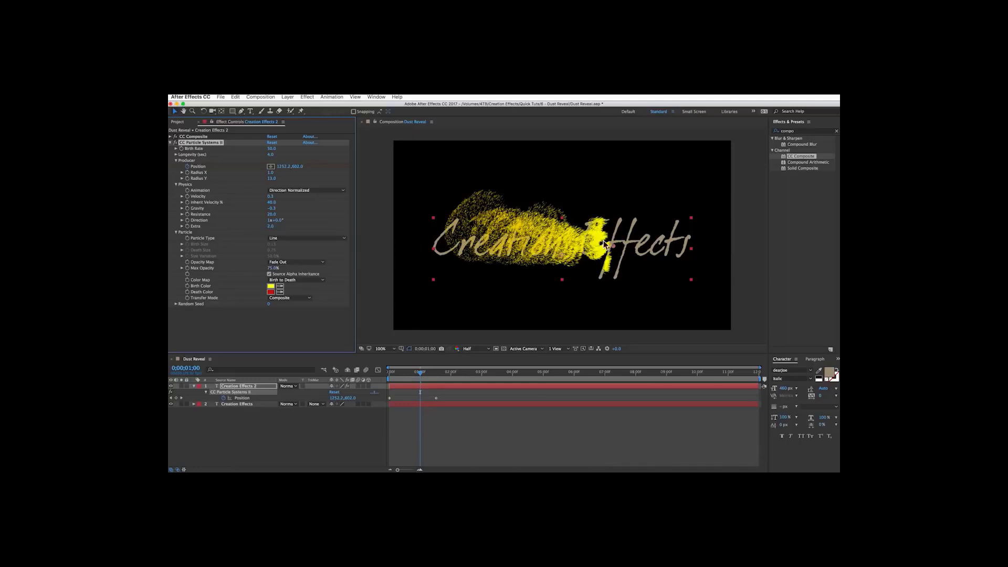
left_click(271, 269)
type("22")
key("Return")
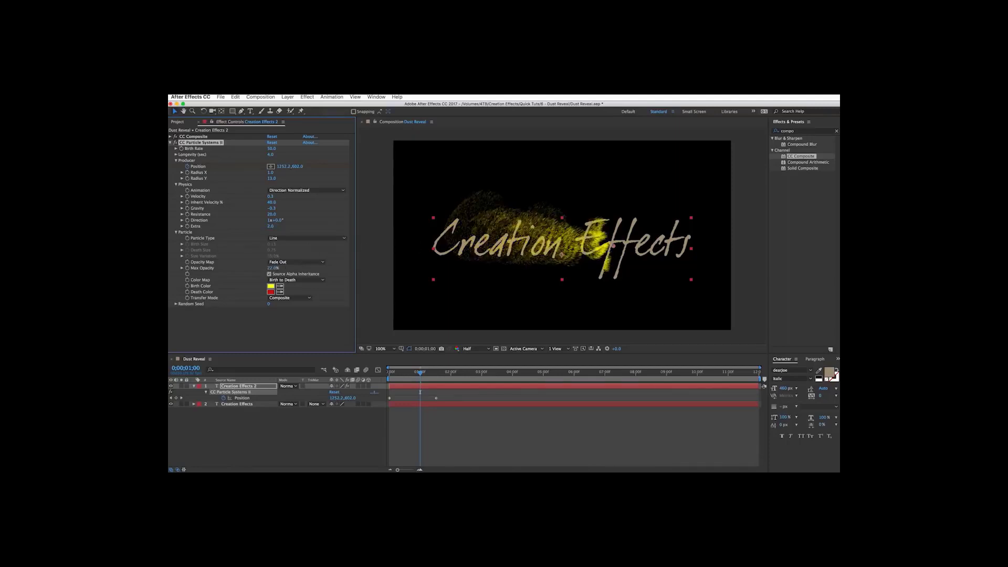
Sample the Birth Color from the text in the composition.
left_click(280, 286)
left_click(634, 224)
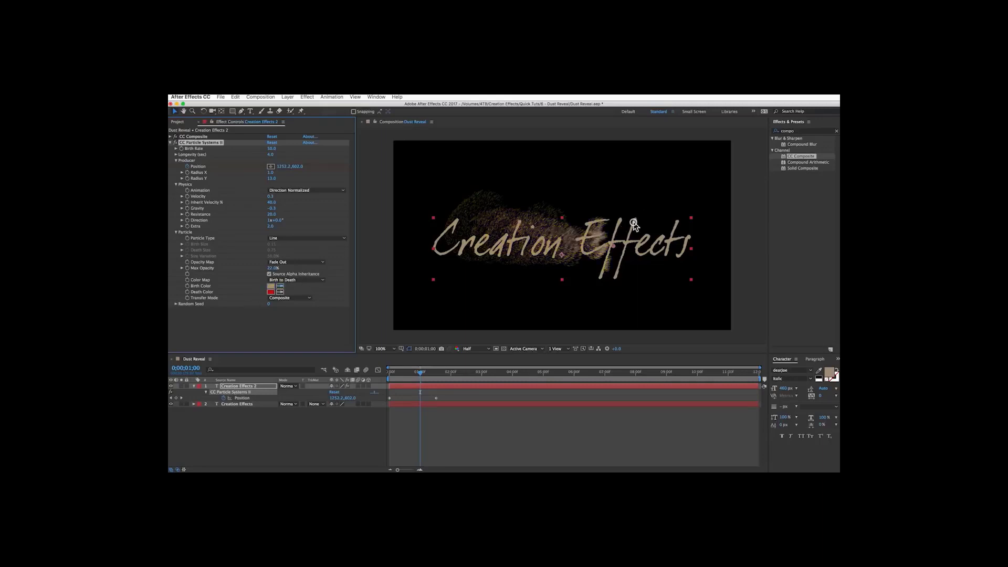
Set the particles' Death Color by sampling the text, then pick a lighter tan in the color picker.
left_click(280, 292)
left_click(636, 220)
left_click(271, 292)
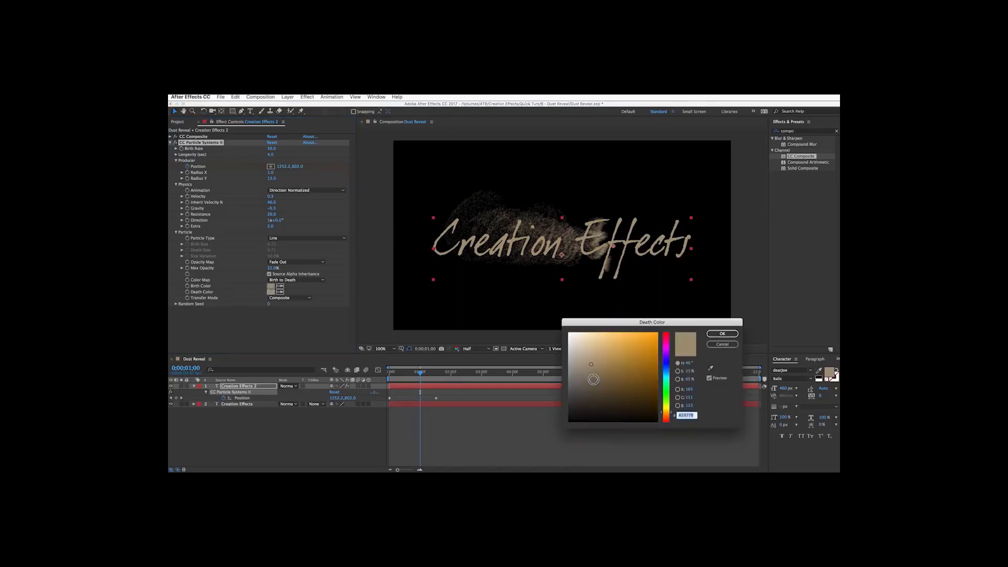
left_click(594, 380)
left_click(723, 334)
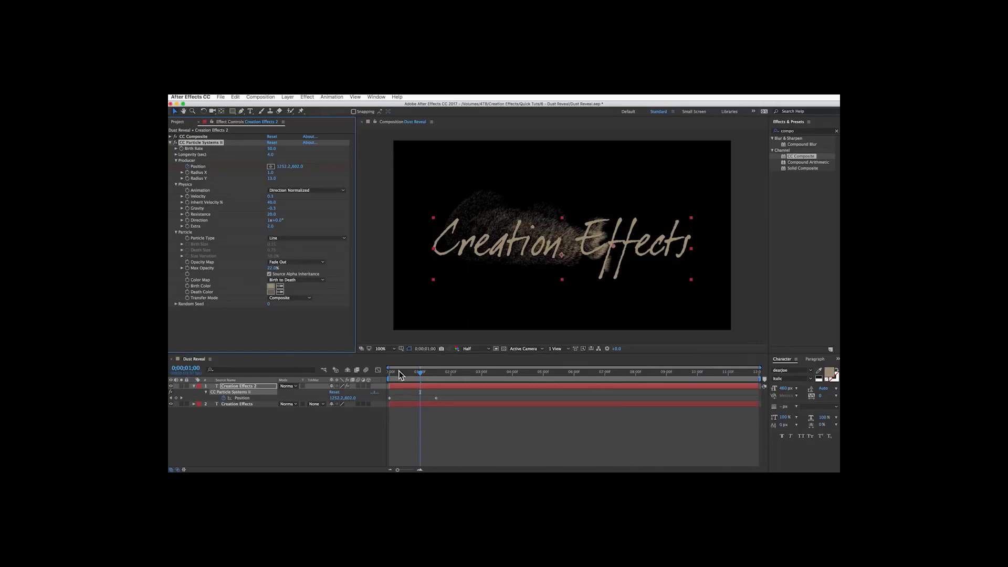
Preview the particle animation from the start and return to the 1-second mark.
left_click_drag(398, 370, 374, 373)
key("space")
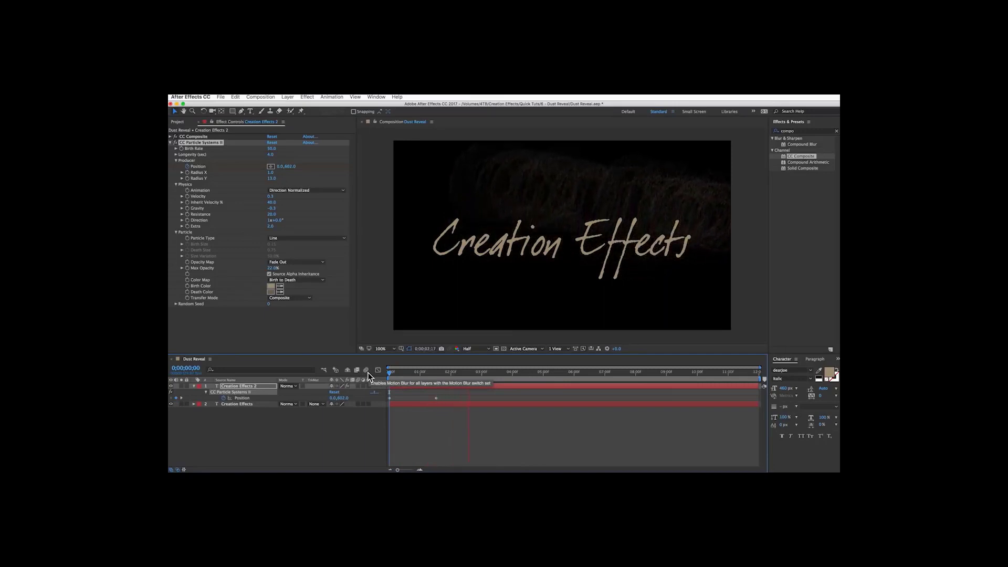
key("space")
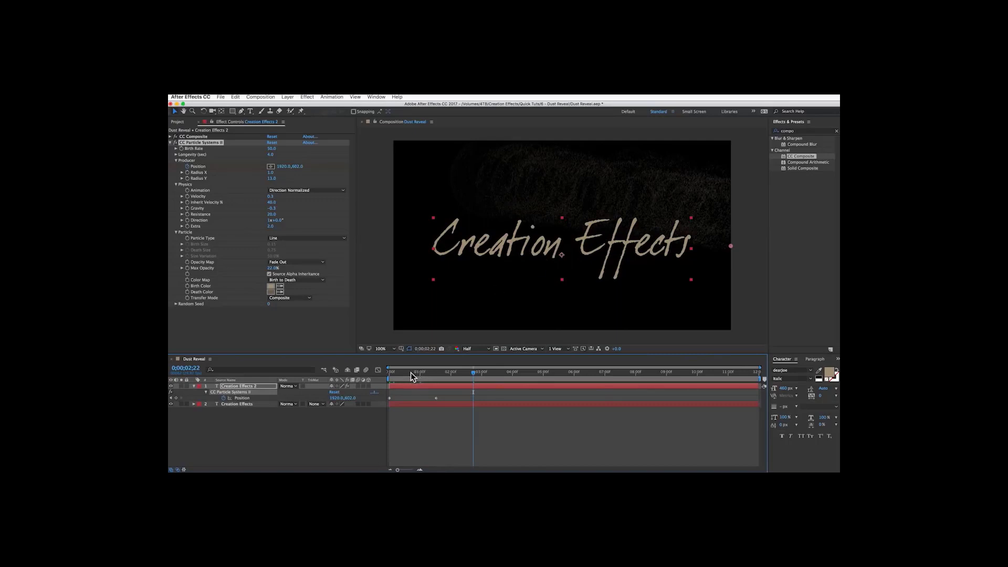
mouse_move(402, 373)
left_mouse_down()
mouse_move(430, 375)
mouse_move(420, 375)
left_mouse_up()
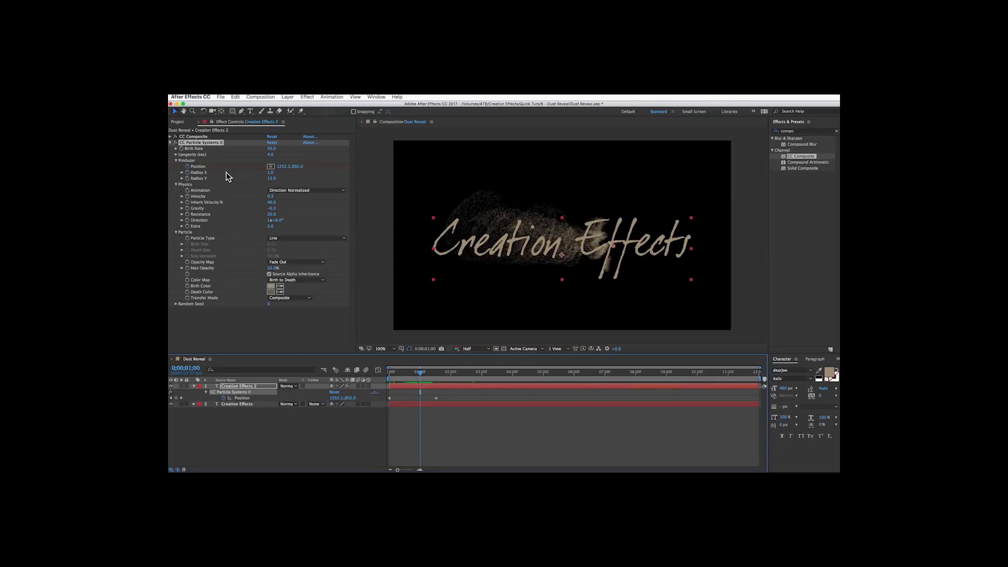
Add a wiggle(10,1) expression to the particles' Radius X.
key("super+Tab")
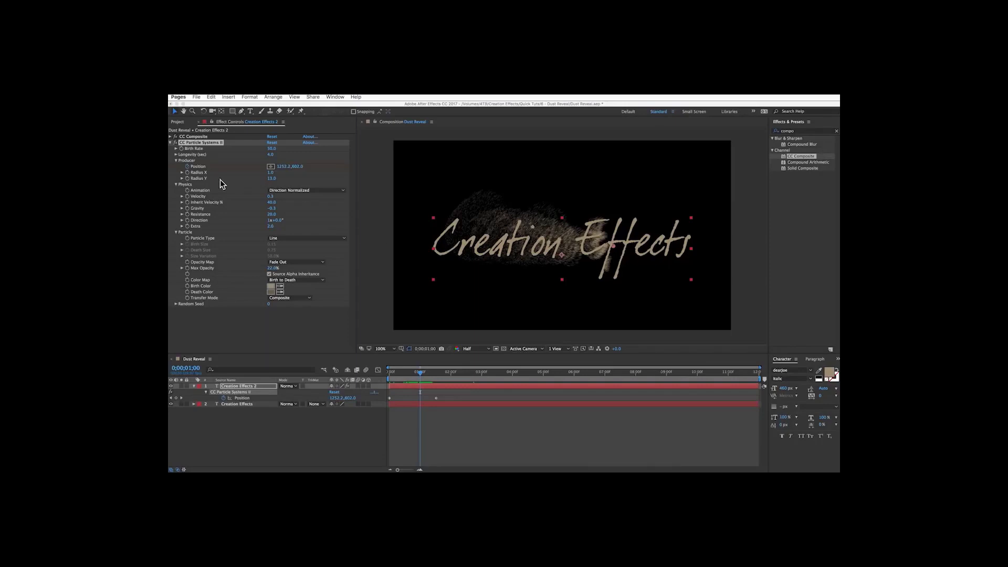
left_click(188, 172, "alt")
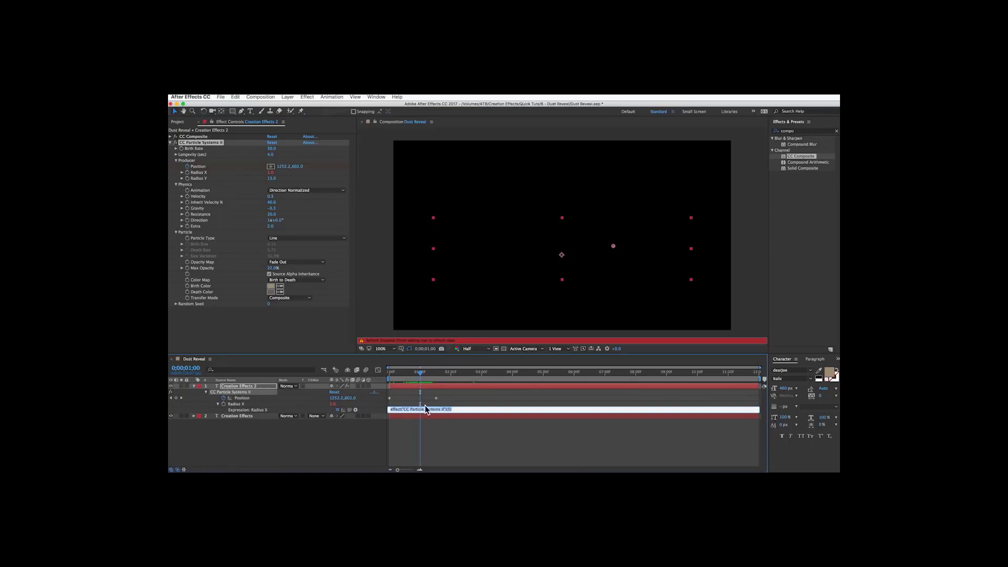
key("BackSpace")
type("wiggle(10,1)")
left_click(349, 428)
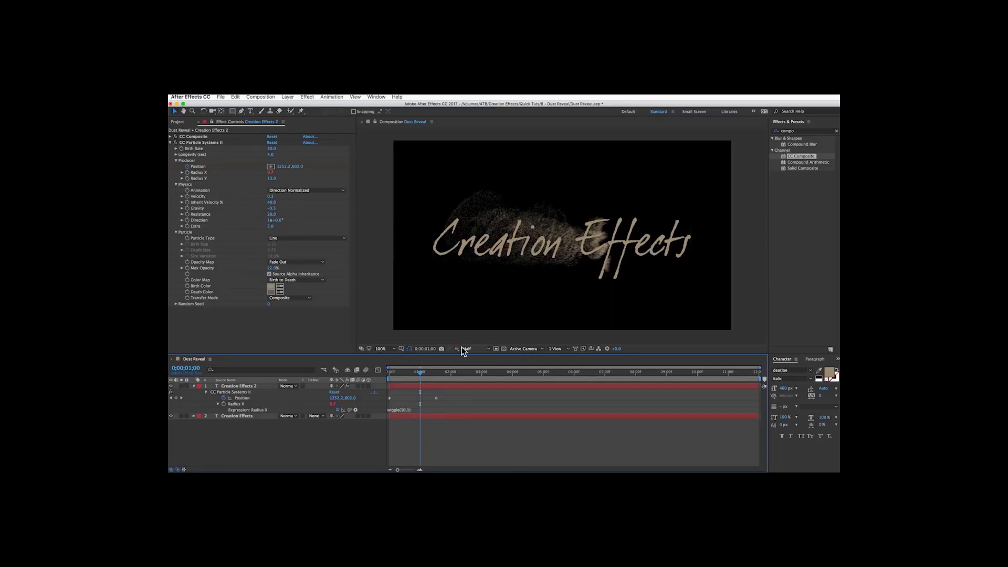
Add a wiggle(10,10) expression to the particles' Radius Y.
left_click(402, 409)
key("super+c")
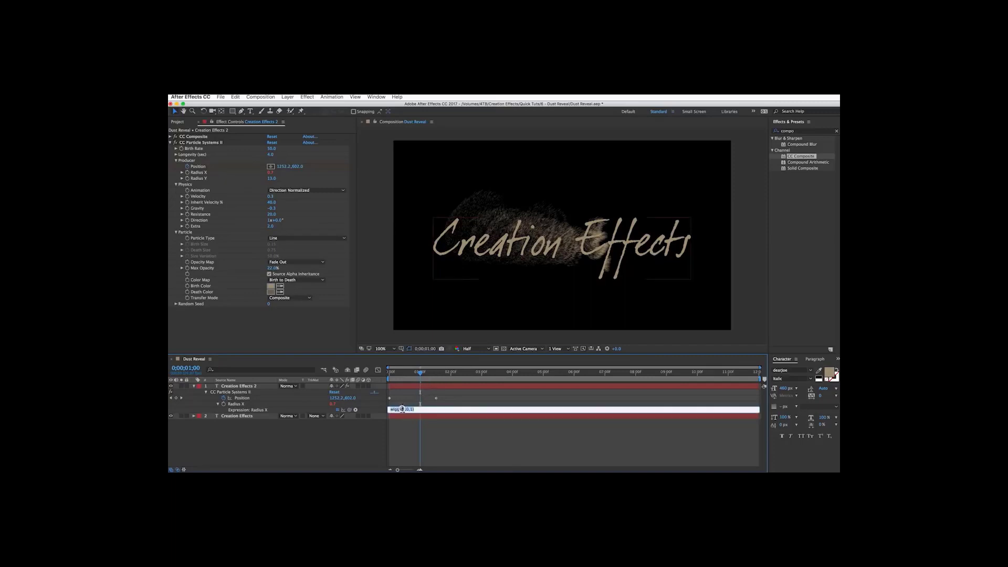
left_click(361, 428)
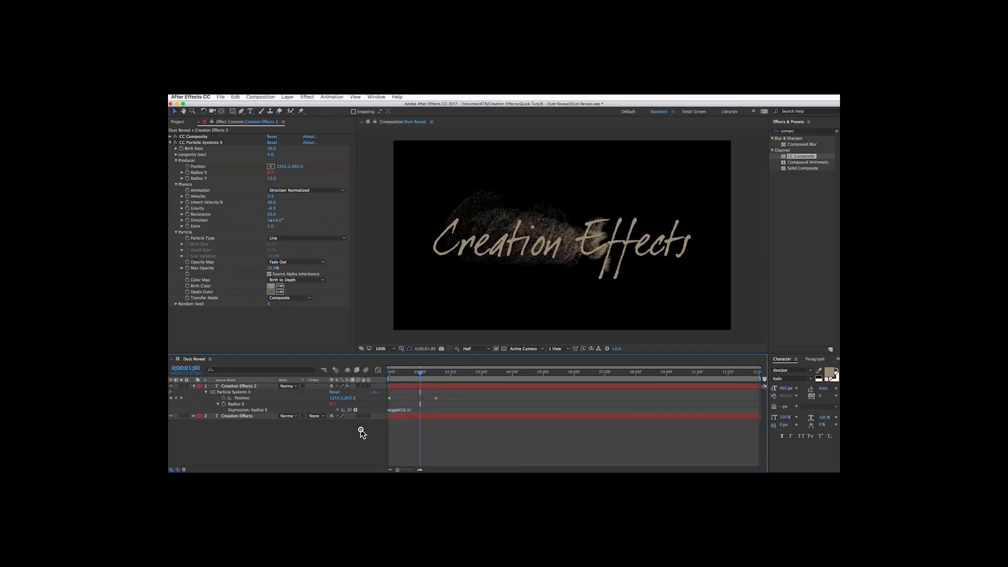
left_click(186, 178, "alt")
key("super+v")
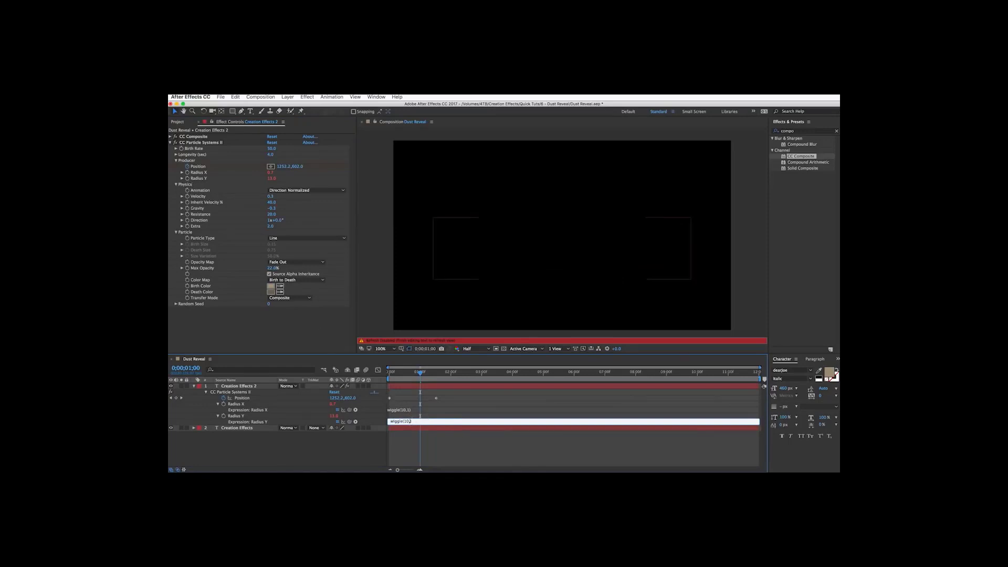
key("BackSpace")
type(",")
type("10")
left_click(339, 451)
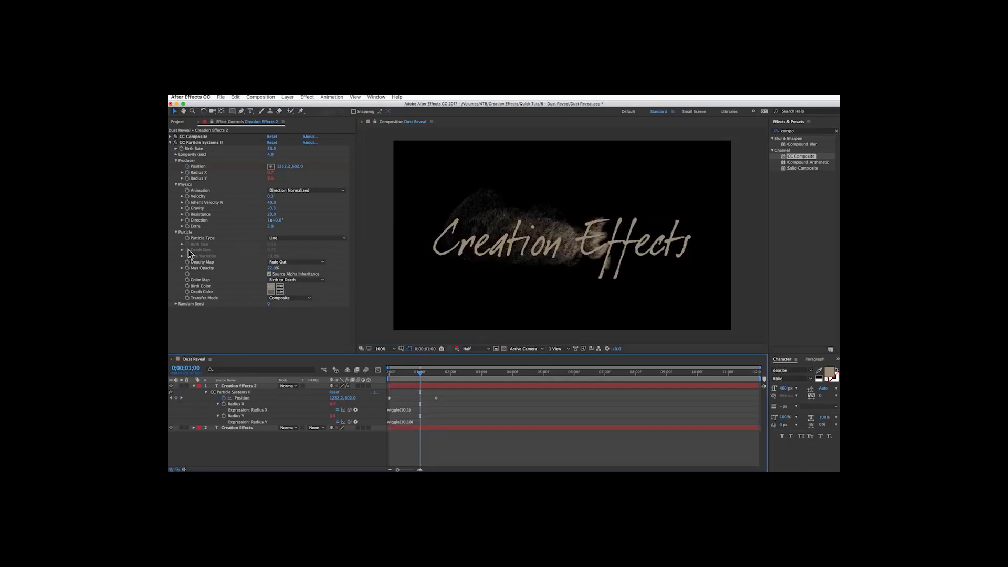
Add a wiggle(10,0.25) expression to the particles' Velocity.
left_click(187, 196, "alt")
key("super+v")
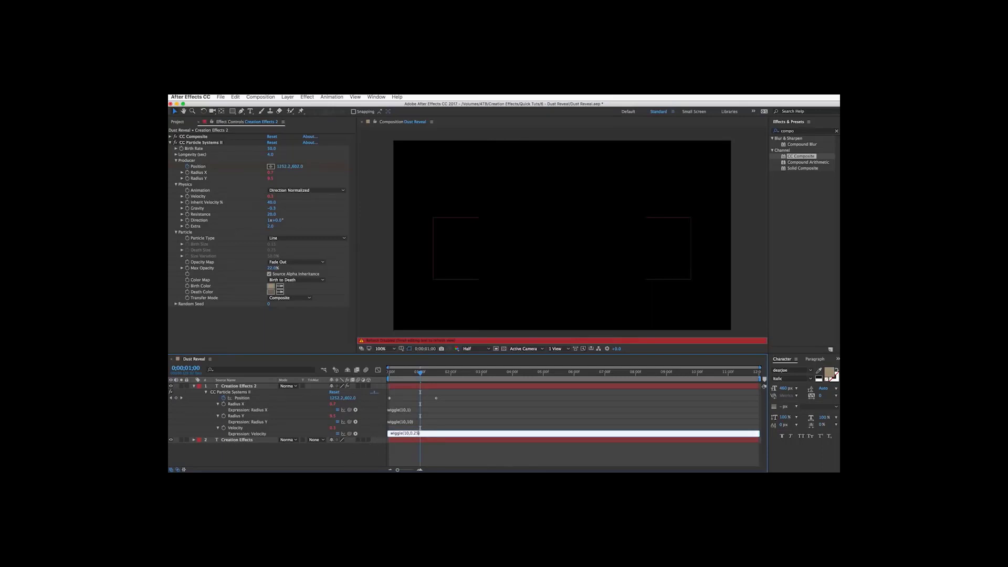
left_click(336, 457)
Add frequency-10 wiggle expressions to Inherit Velocity %, Gravity, Resistance, Extra and Max Opacity.
left_click(187, 203, "alt")
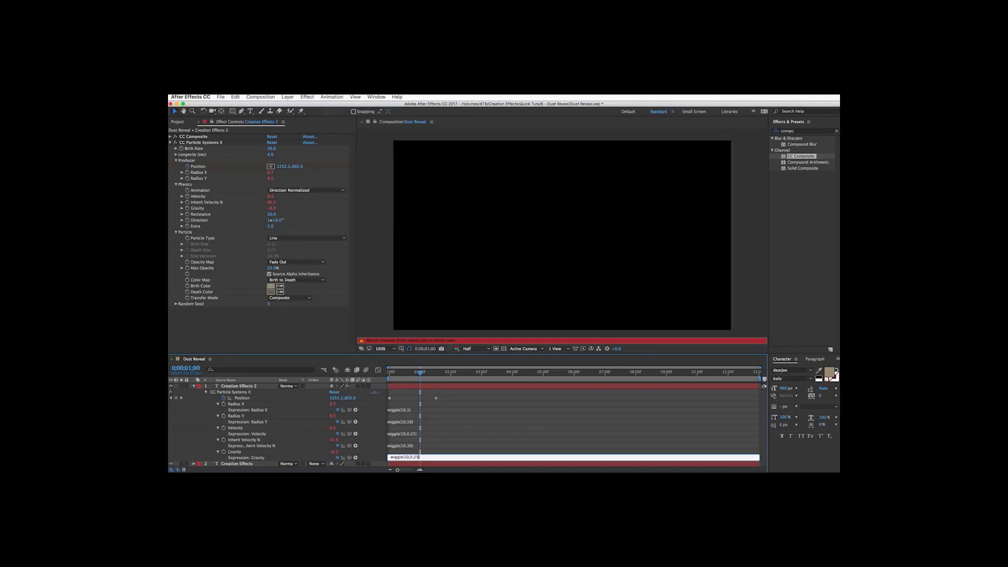
left_click(188, 214, "alt")
key("super+v")
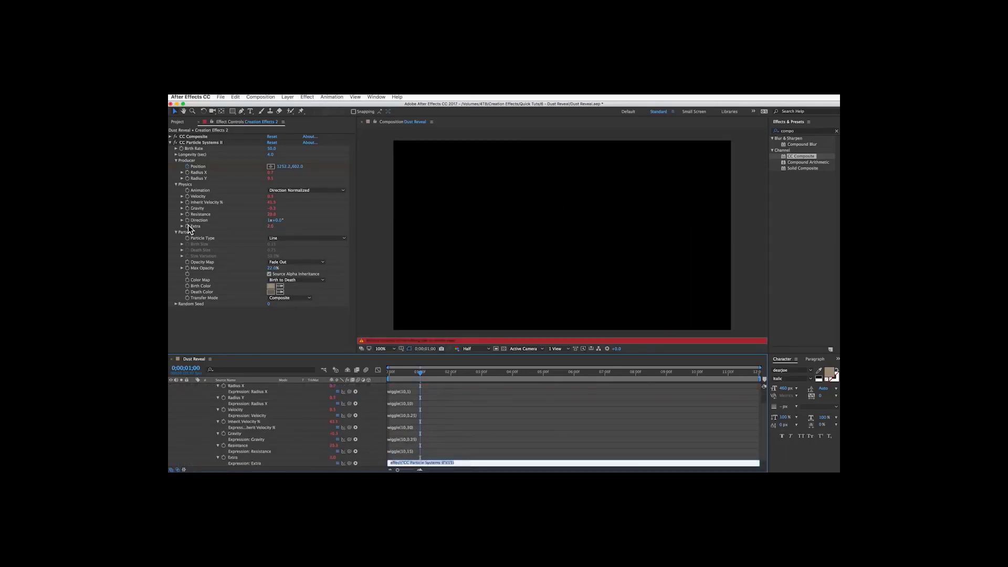
key("BackSpace")
type("16)")
left_click(294, 466)
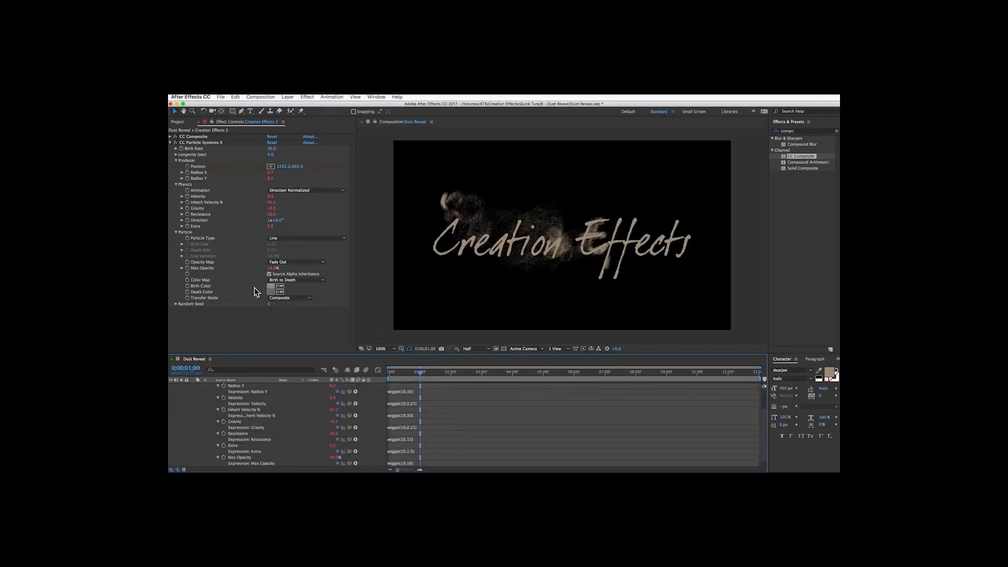
Add a wiggle expression to Birth Color and set it to wiggle(10,0.1).
left_click(188, 285, "alt")
left_click(409, 463)
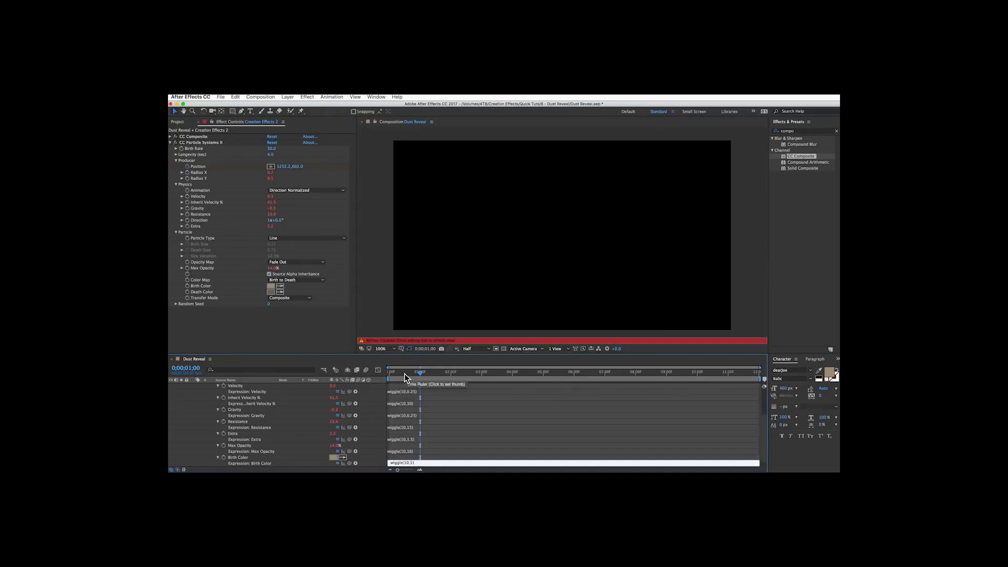
left_click_drag(404, 373, 383, 376)
key("space")
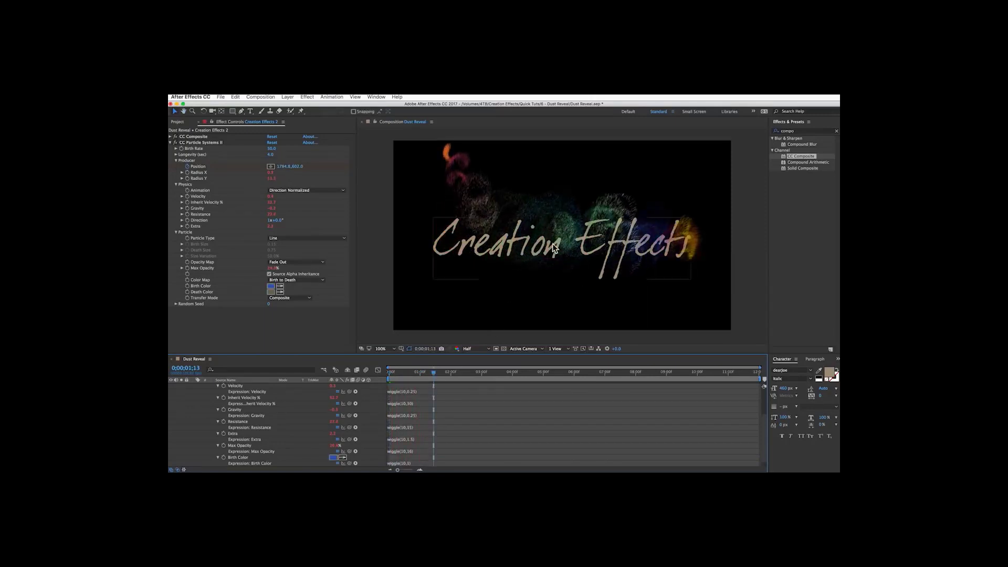
left_click(411, 462)
left_click(412, 462)
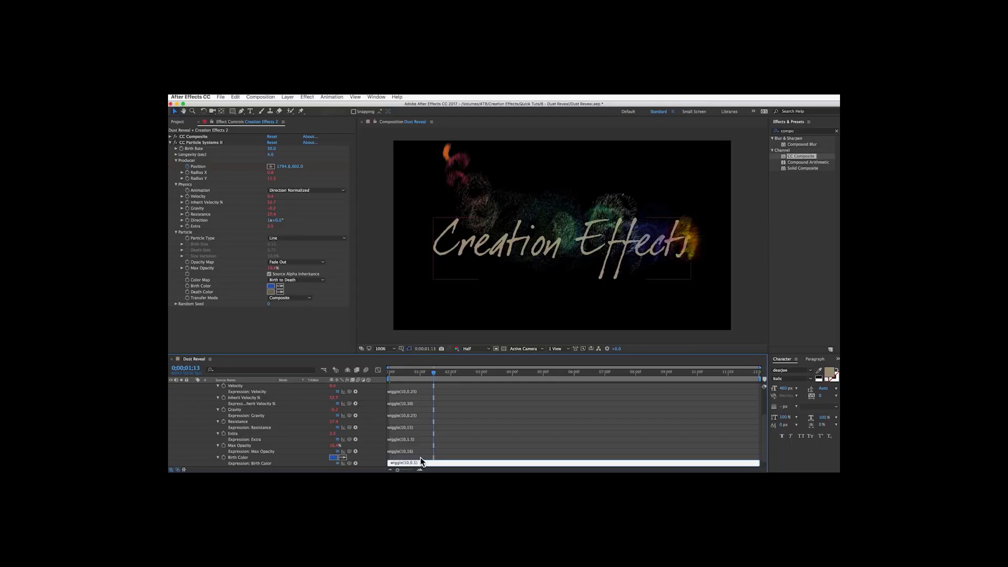
type("0.")
key("KP_Enter")
Add a wiggle(10,0.1) expression to Death Color.
left_click_drag(389, 370, 431, 378)
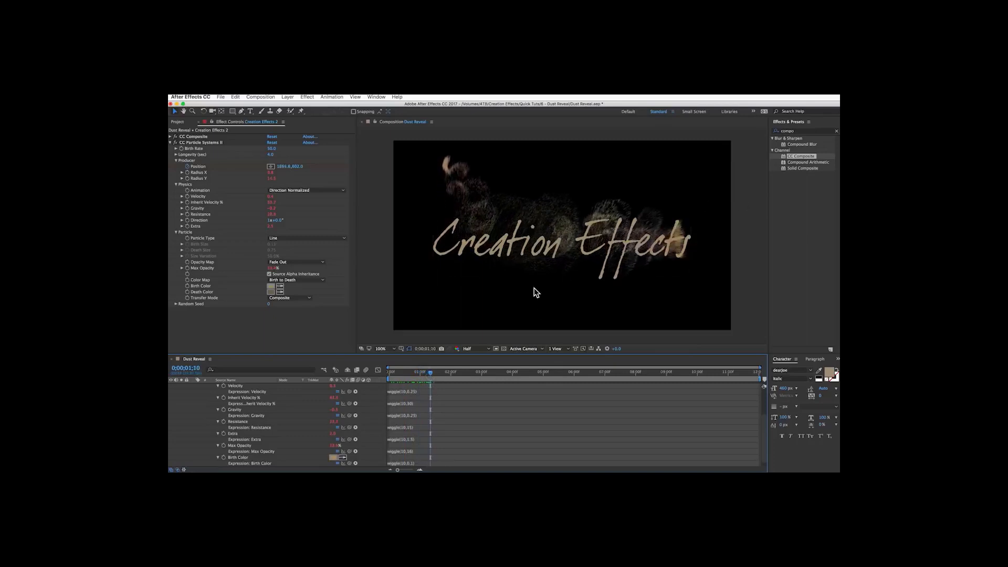
scroll(437, 452, "down", 1)
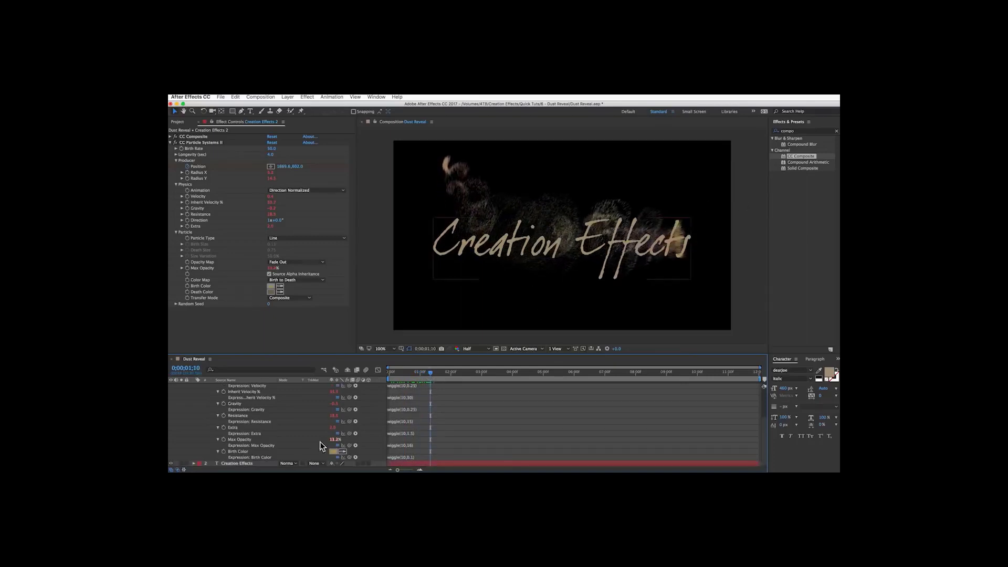
left_click(188, 292, "alt")
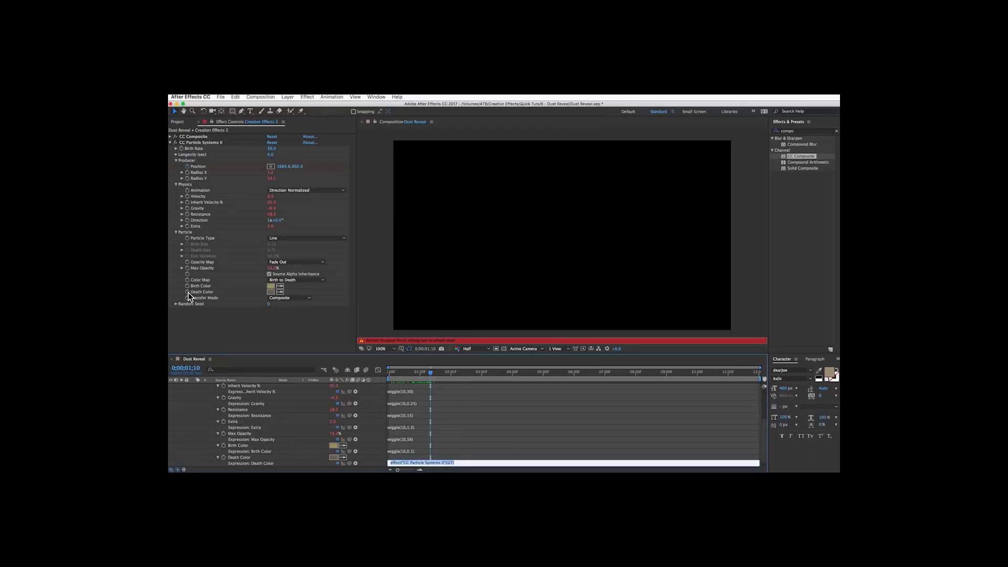
type("wiggle(10,1")
left_click(494, 458)
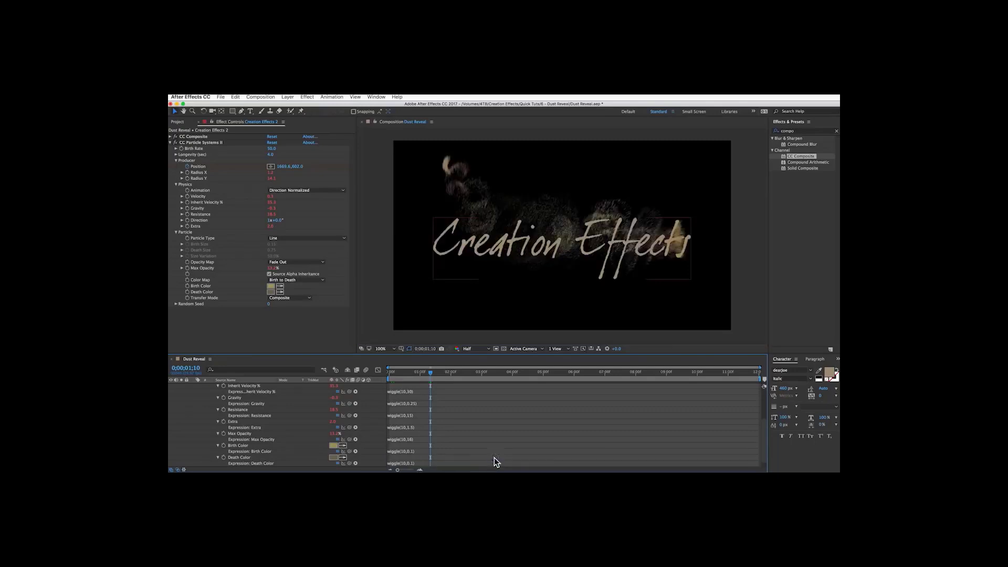
Preview the particle animation from the start.
left_click(387, 372)
key("space")
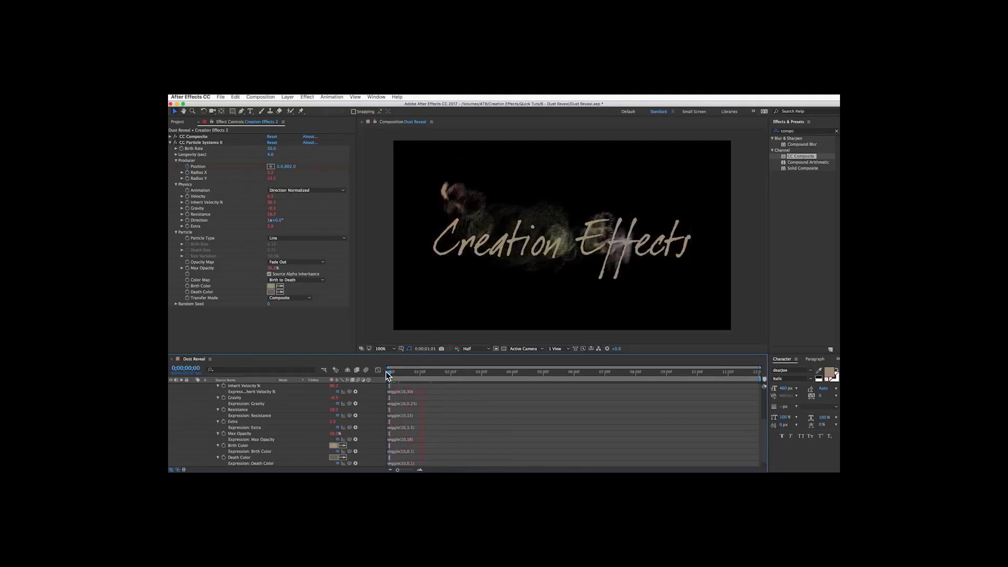
key("space")
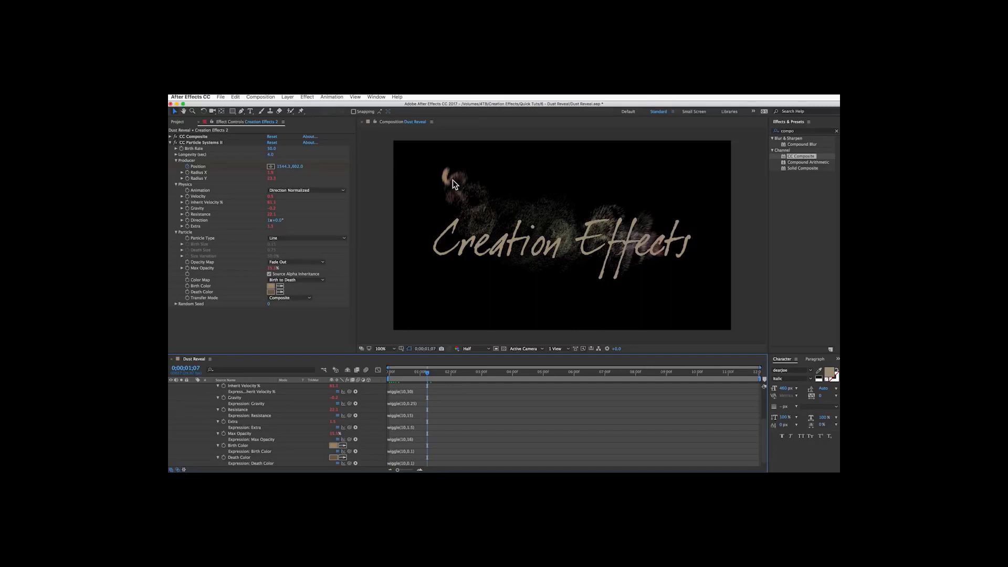
Change the Velocity expression to wiggle(10,0.2).
scroll(310, 412, "up", 3)
left_click(254, 416)
left_click(413, 423)
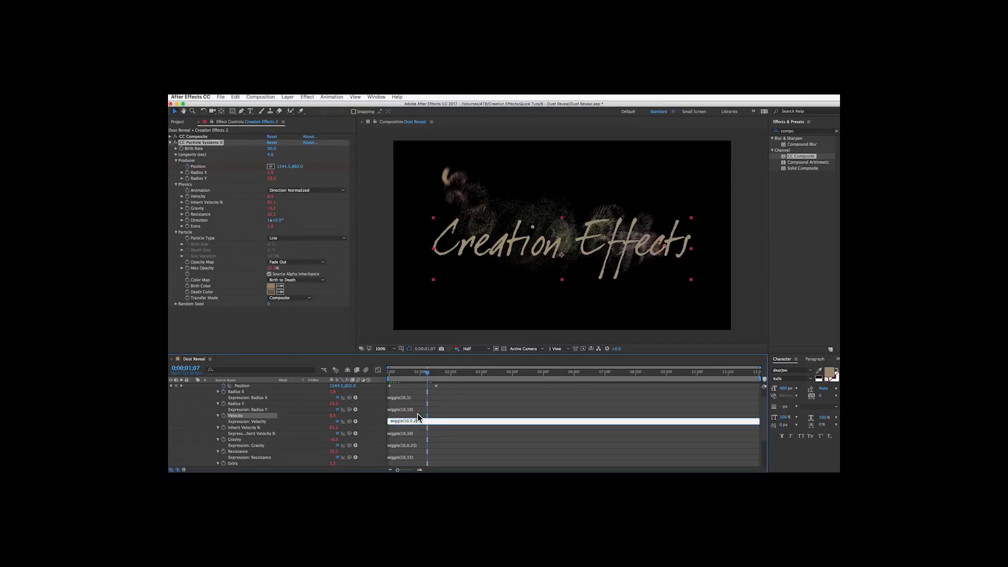
left_click(435, 195)
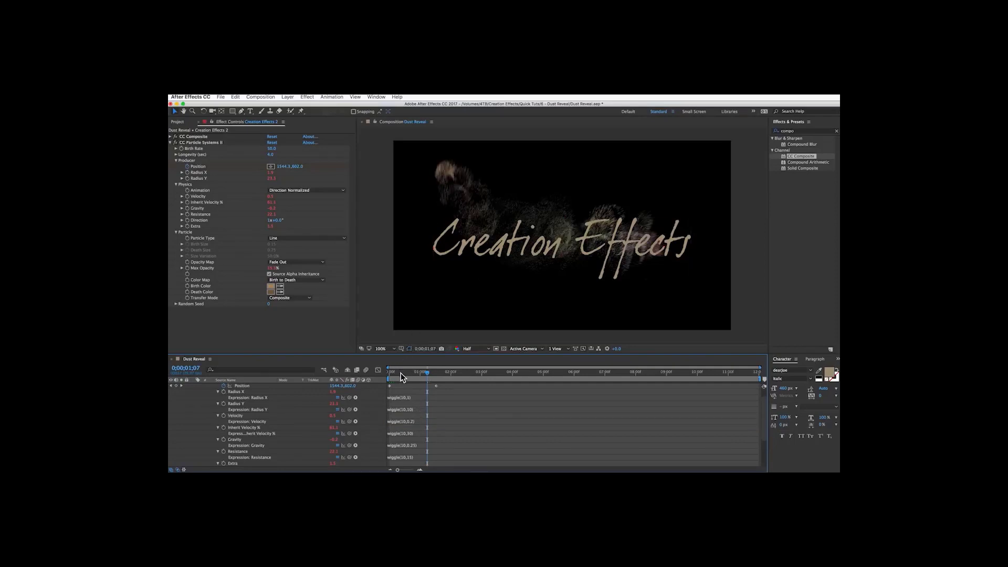
Preview the particle animation from the start.
left_click(382, 372)
key("space")
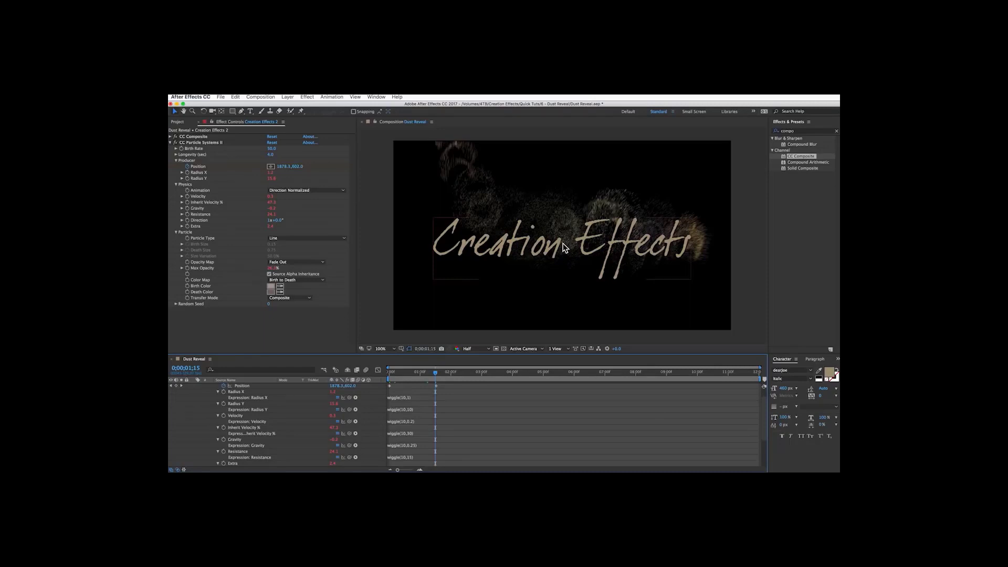
Collapse the CC Particle Systems II controls and apply Turbulent Displace to the particle layer.
left_click(170, 142)
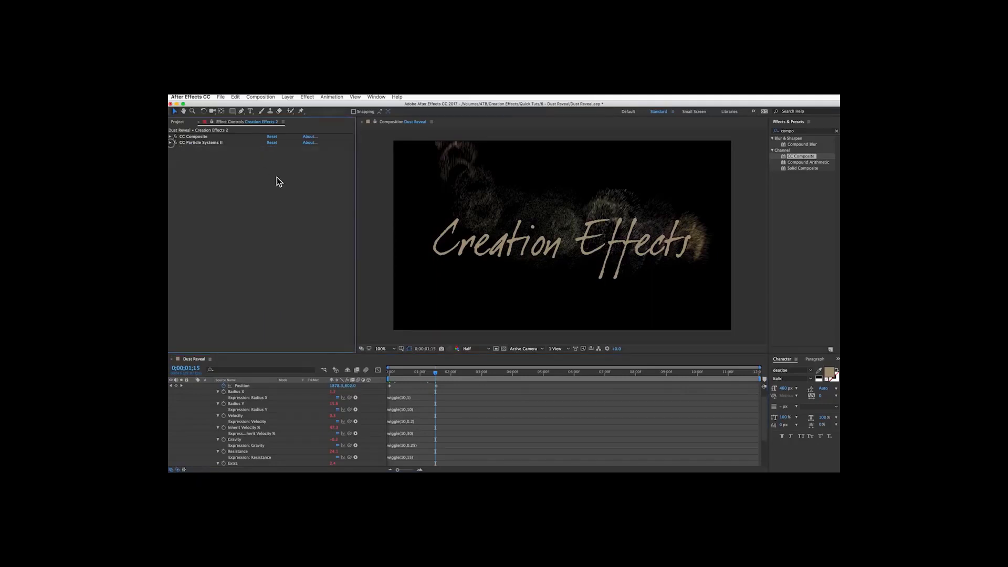
left_click(802, 131)
type("turb")
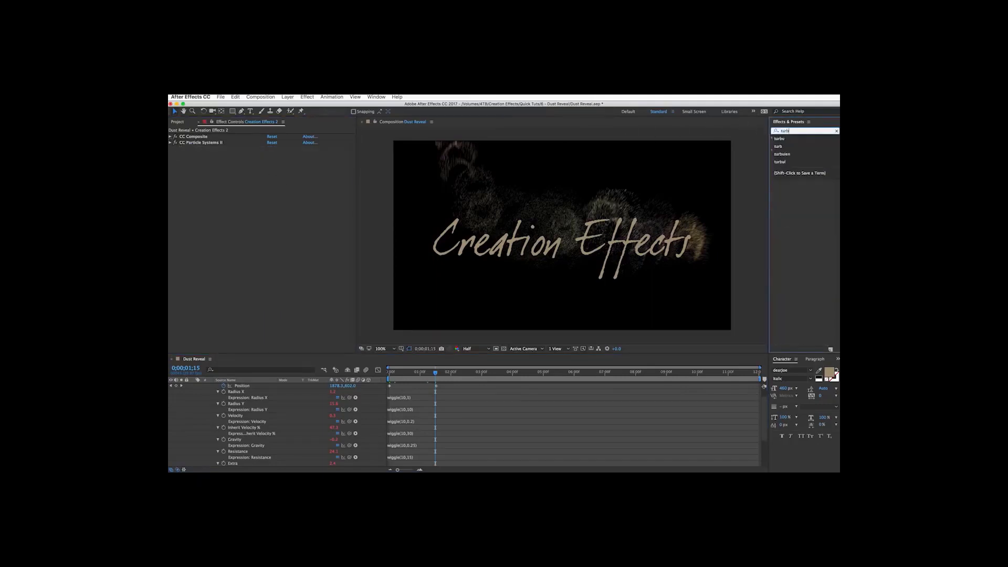
type("ul")
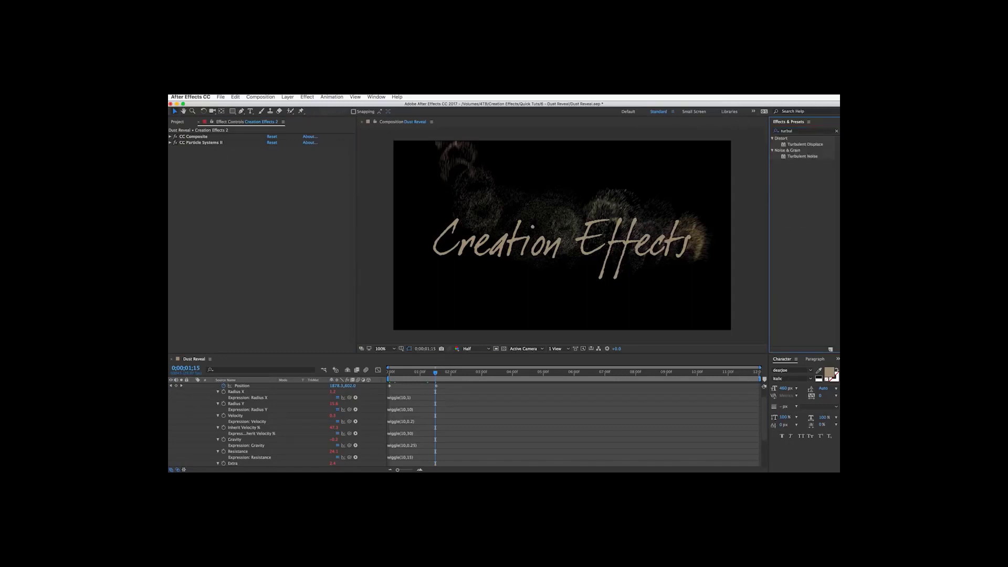
left_click_drag(805, 144, 243, 235)
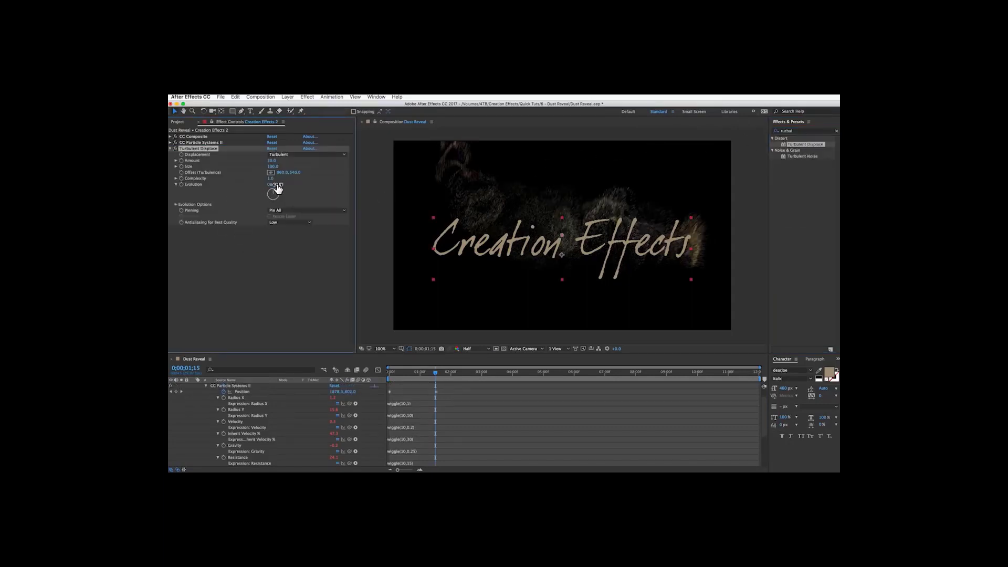
left_click_drag(276, 185, 407, 193)
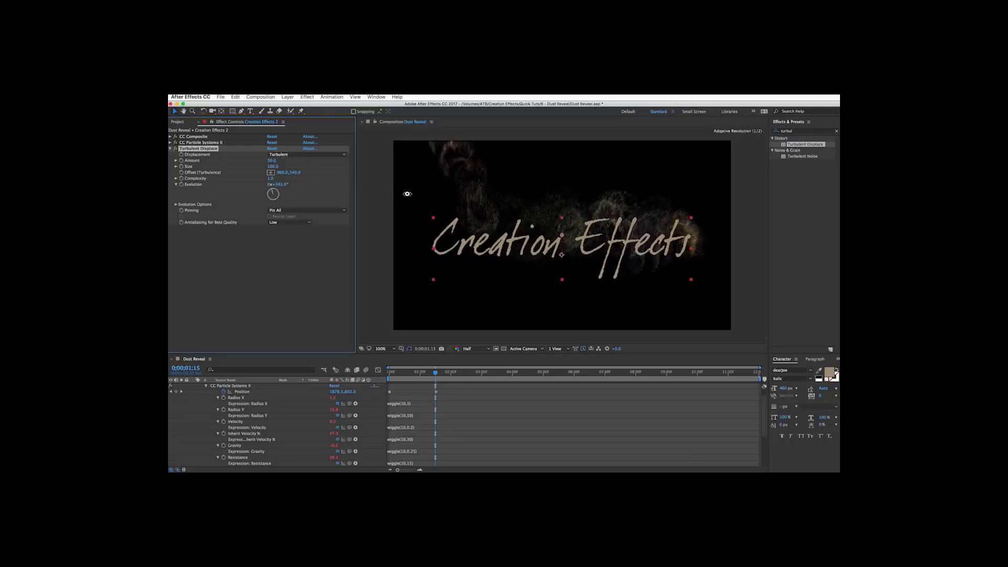
key("super+z")
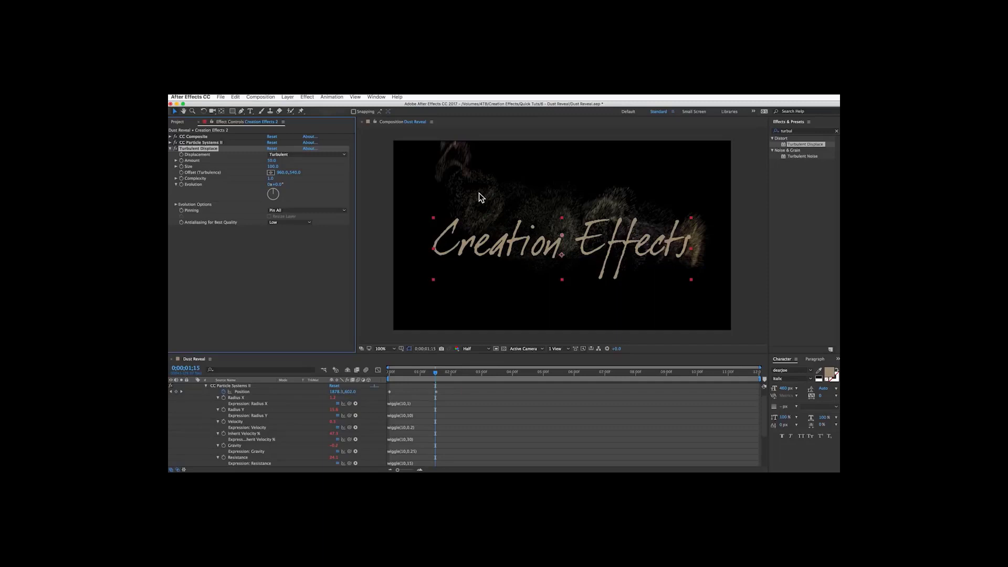
left_click(202, 273)
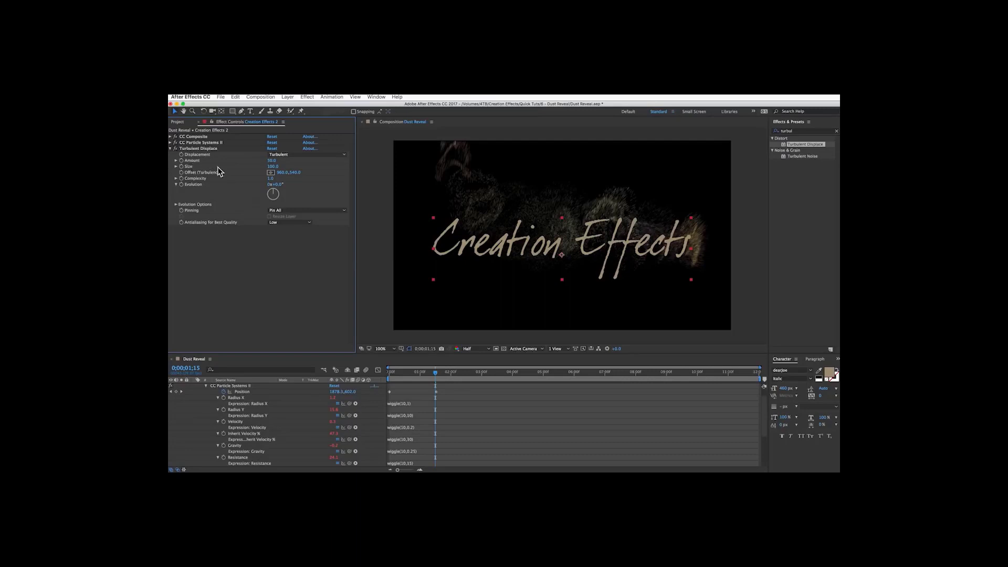
Set the Turbulent Displace Amount to 35 and Complexity to 1.5.
left_click(269, 160)
type("35")
key("Return")
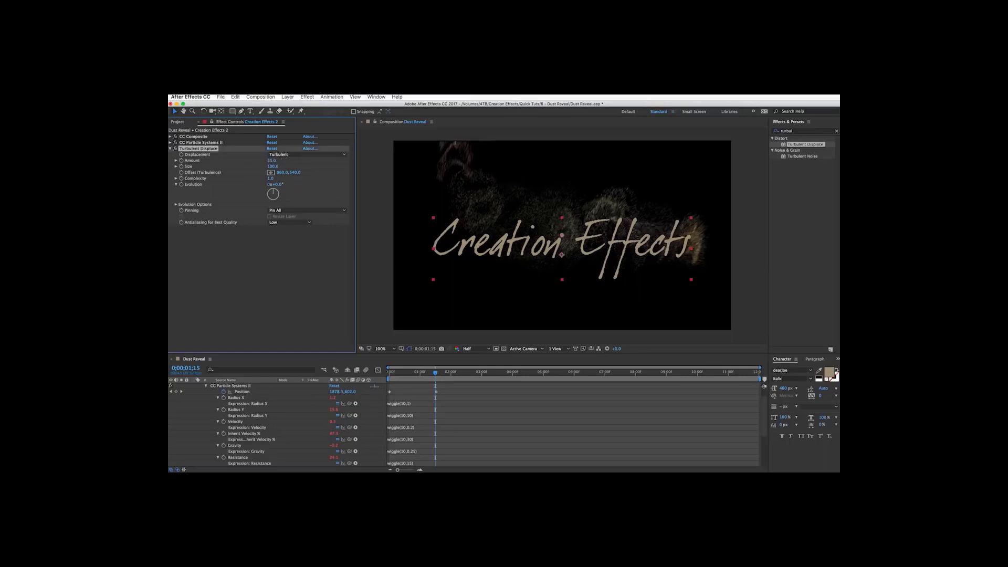
left_click(271, 178)
key("Return")
Add the expression time*120 to the Turbulent Displace Evolution property.
left_click(181, 184, "alt")
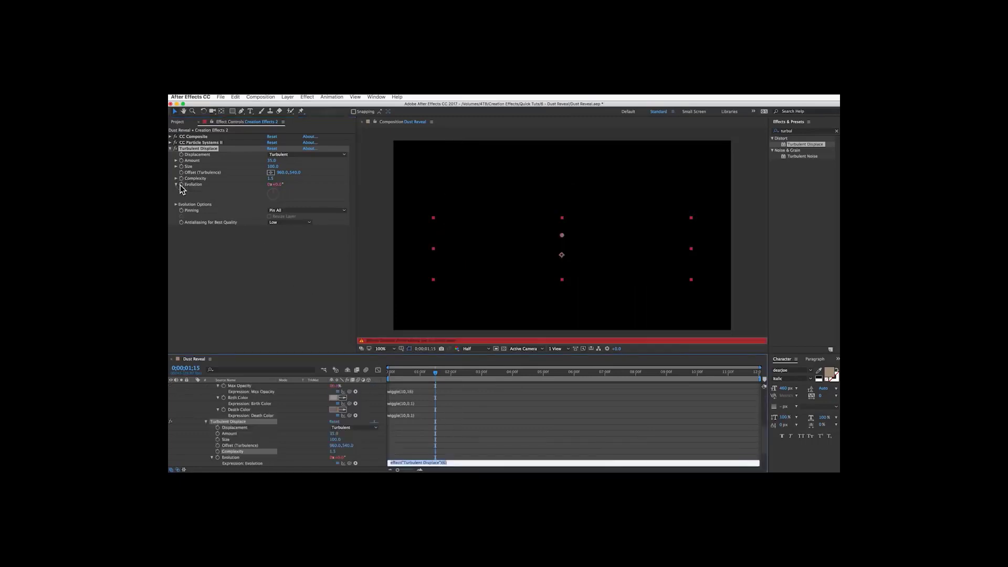
type("time*120")
left_click(427, 455)
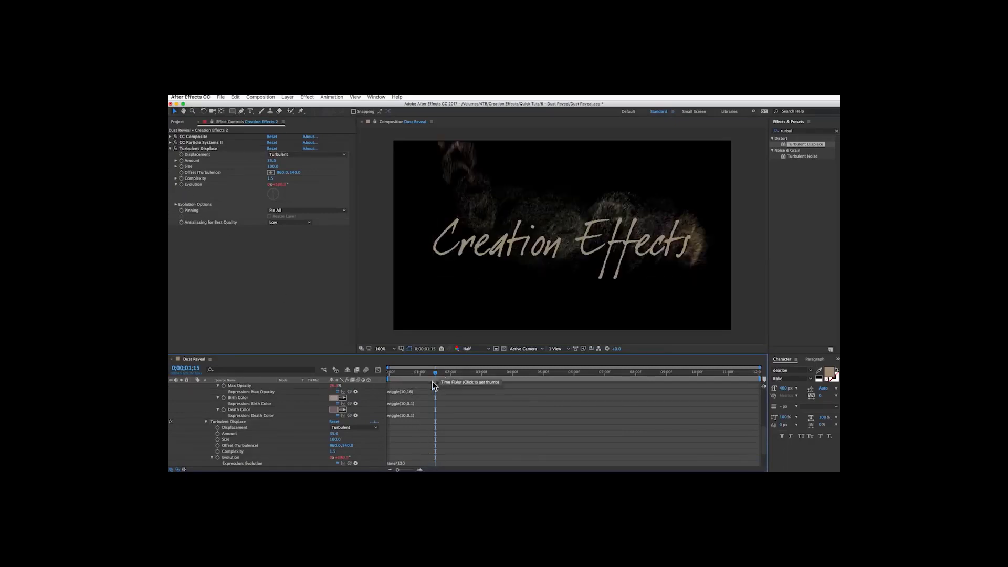
scroll(401, 460, "down", 2)
scroll(401, 461, "down", 2)
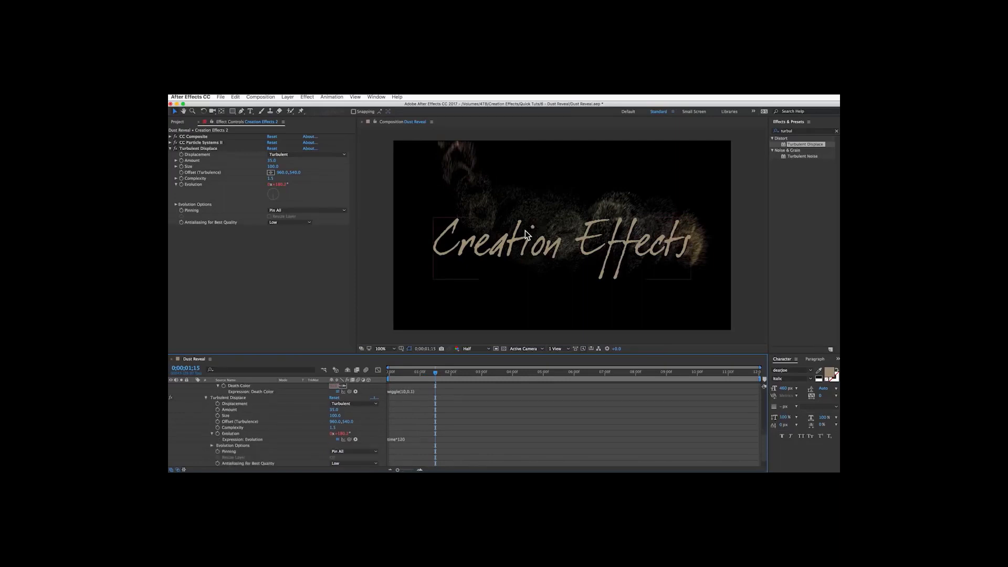
left_click_drag(564, 237, 564, 231)
key("super+z")
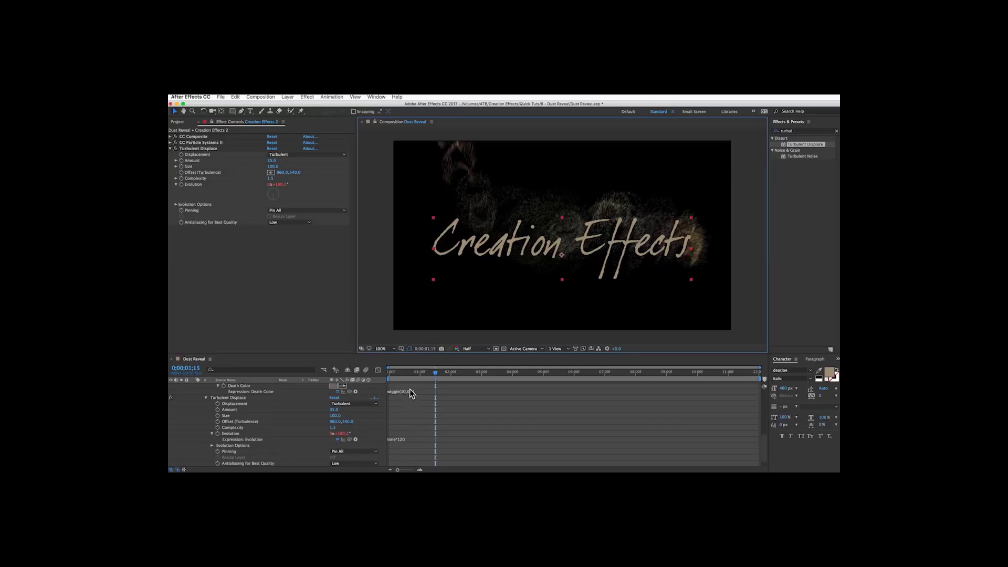
Add the expression value-[0,time*300] to the Offset (Turbulence) property, correcting the typo in value.
mouse_move(428, 370)
left_mouse_down()
mouse_move(404, 370)
mouse_move(446, 376)
left_mouse_up()
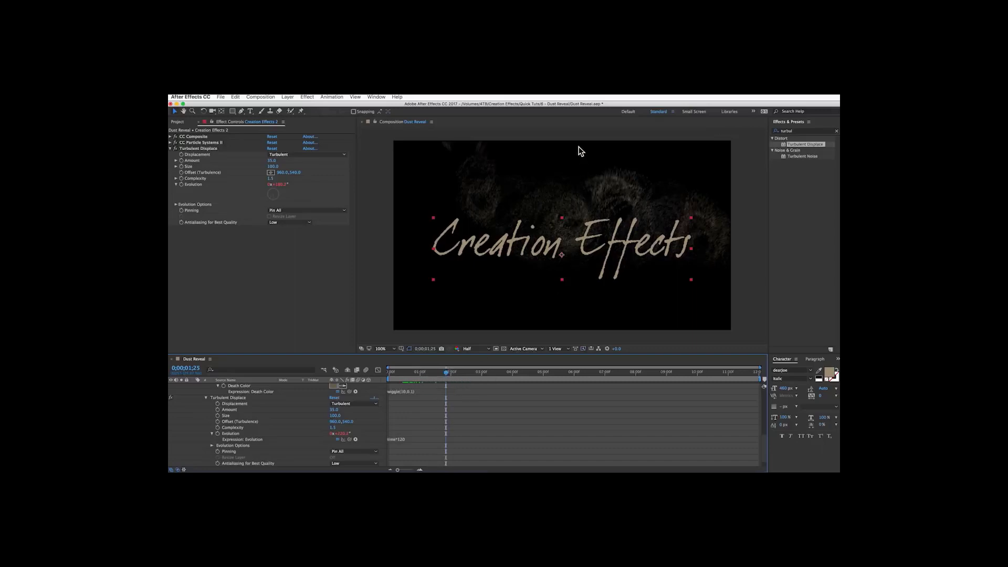
left_click(216, 422, "alt")
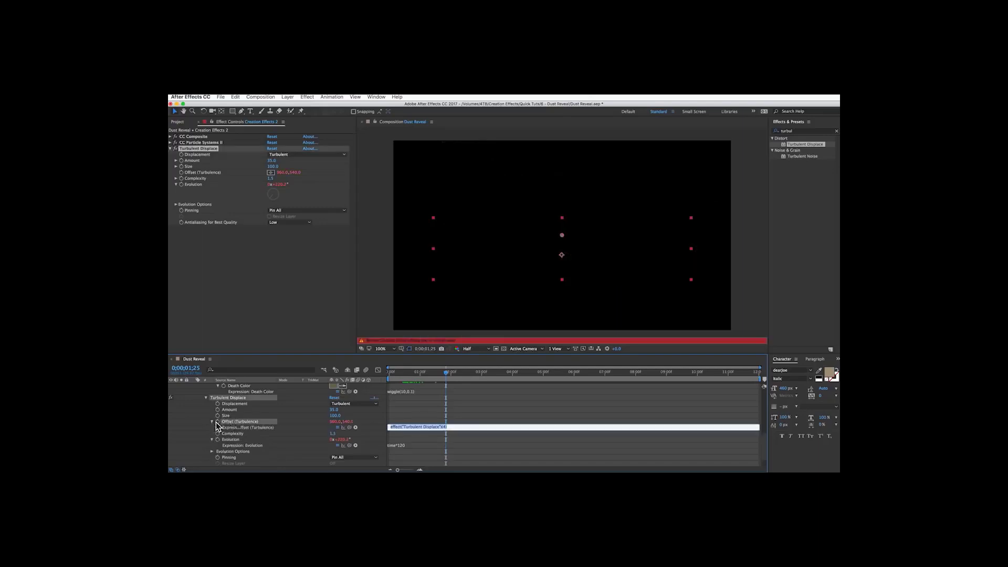
type("wi")
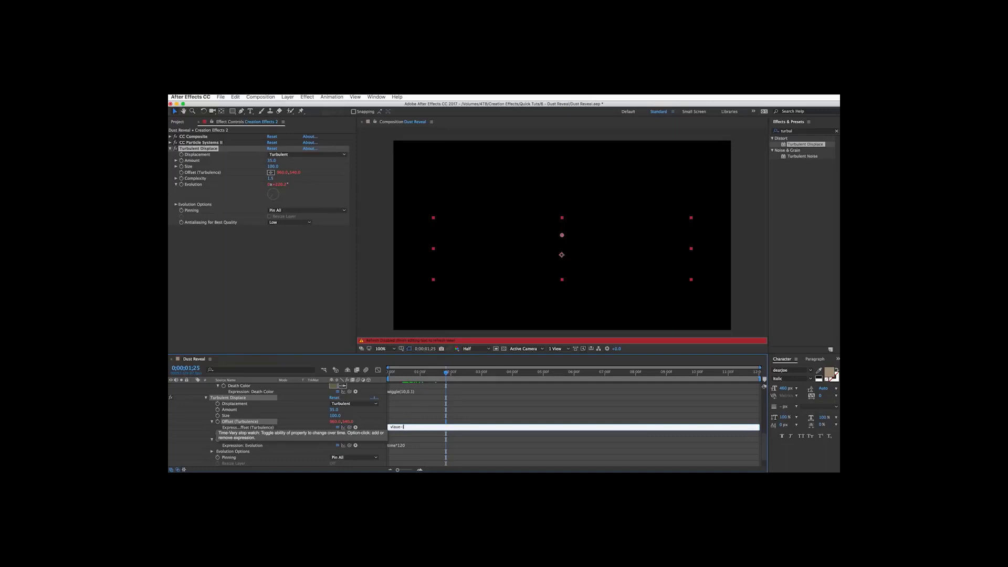
type("aue-[0,time*300")
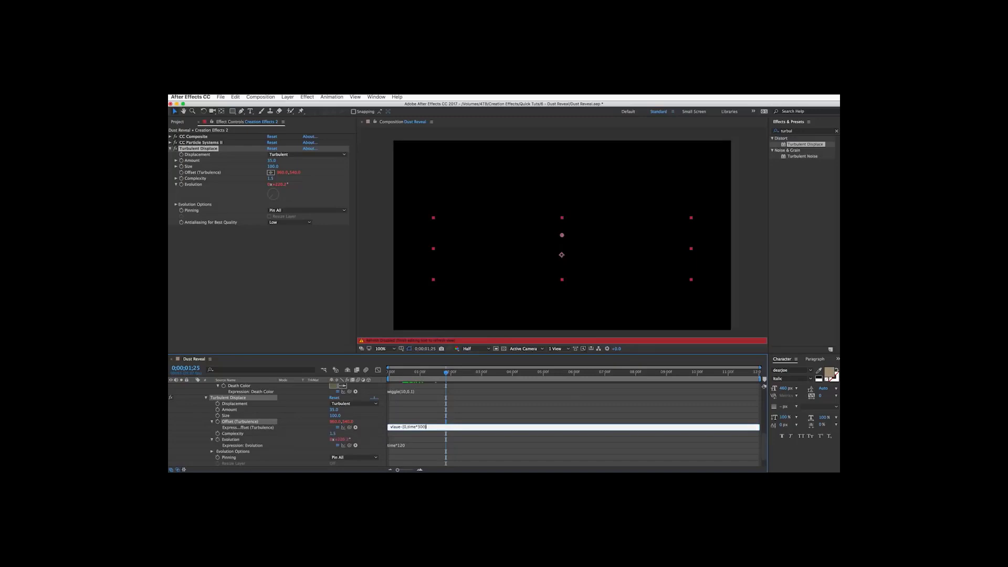
left_click(433, 420)
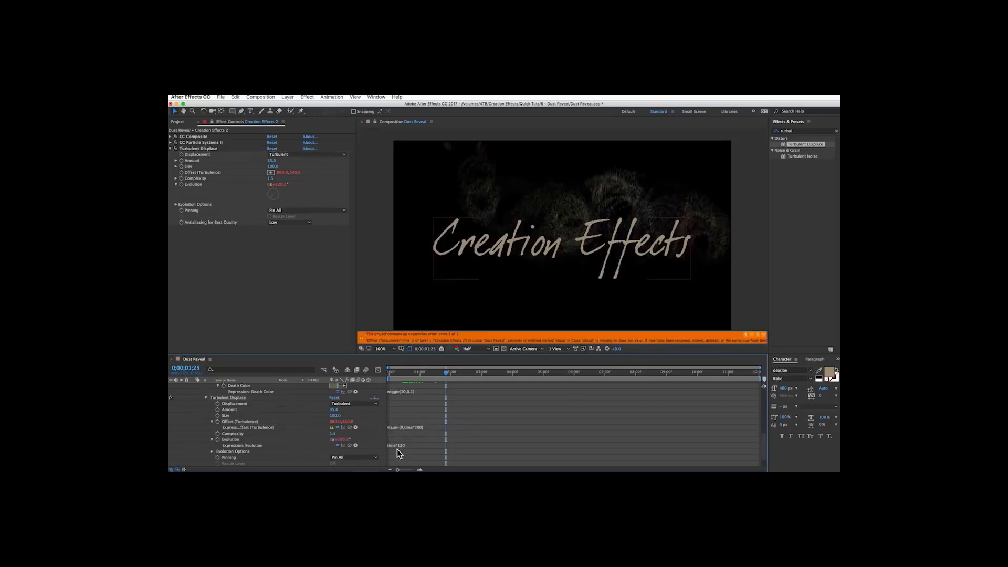
left_click(394, 427)
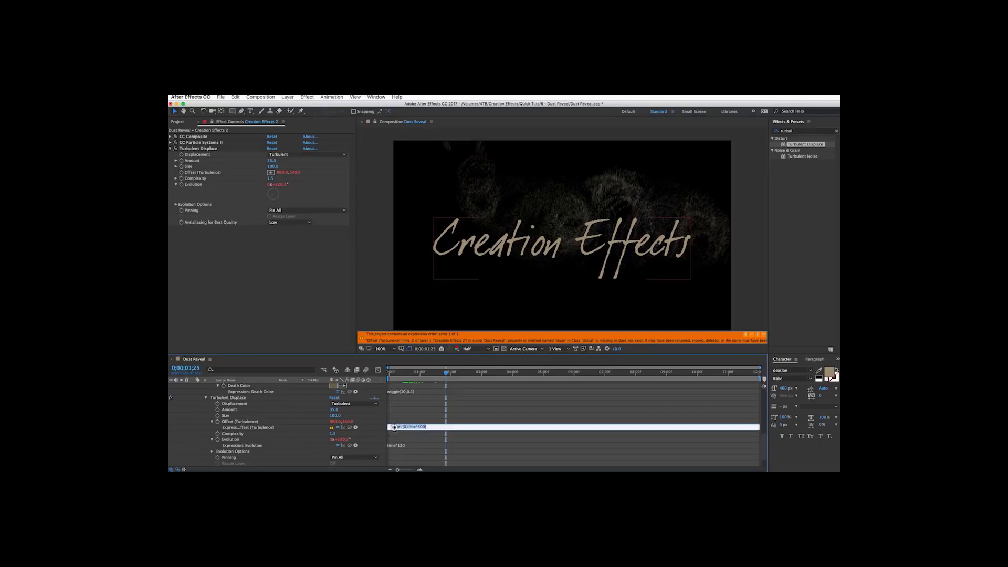
left_click(397, 427)
key("BackSpace")
key("BackSpace")
type("al")
left_click(404, 419)
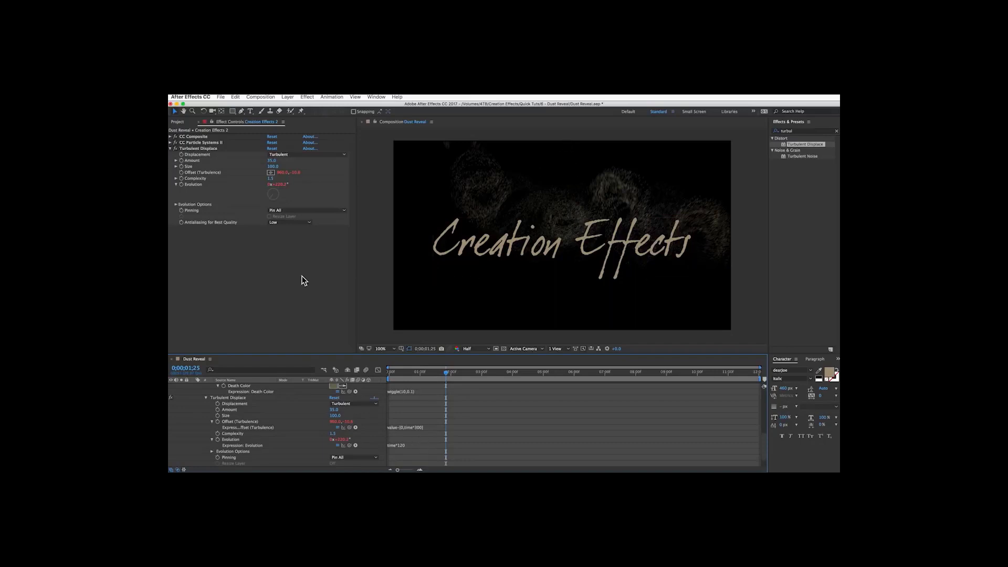
Expand the Evolution Options and add the expression index to Random Seed.
left_click(198, 149)
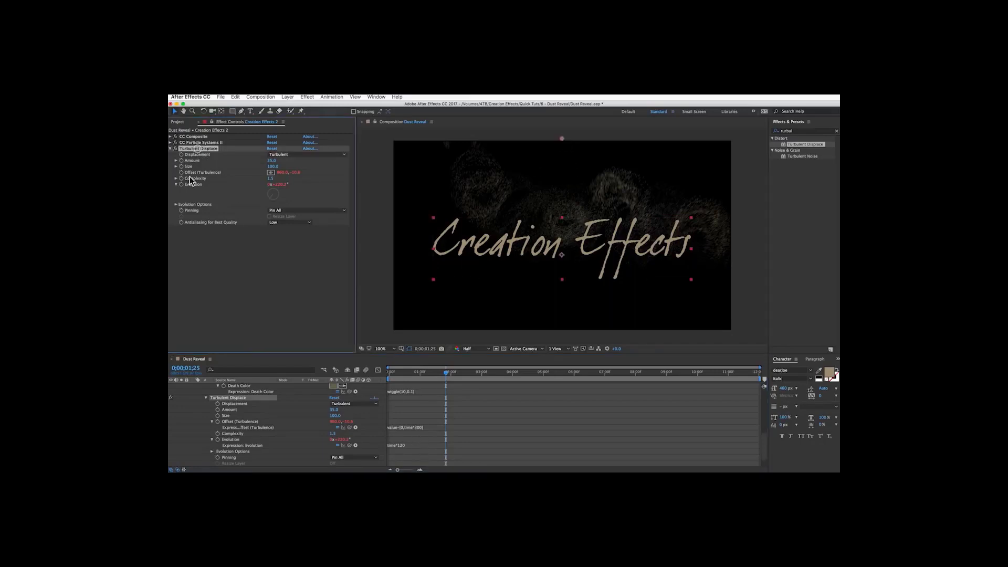
left_click(176, 204)
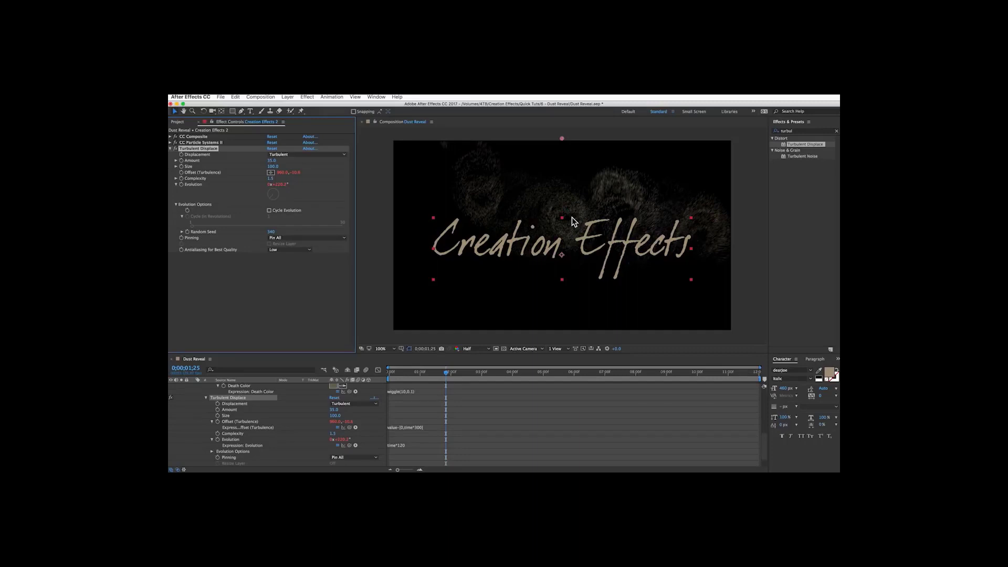
left_click(187, 231, "alt")
type("index")
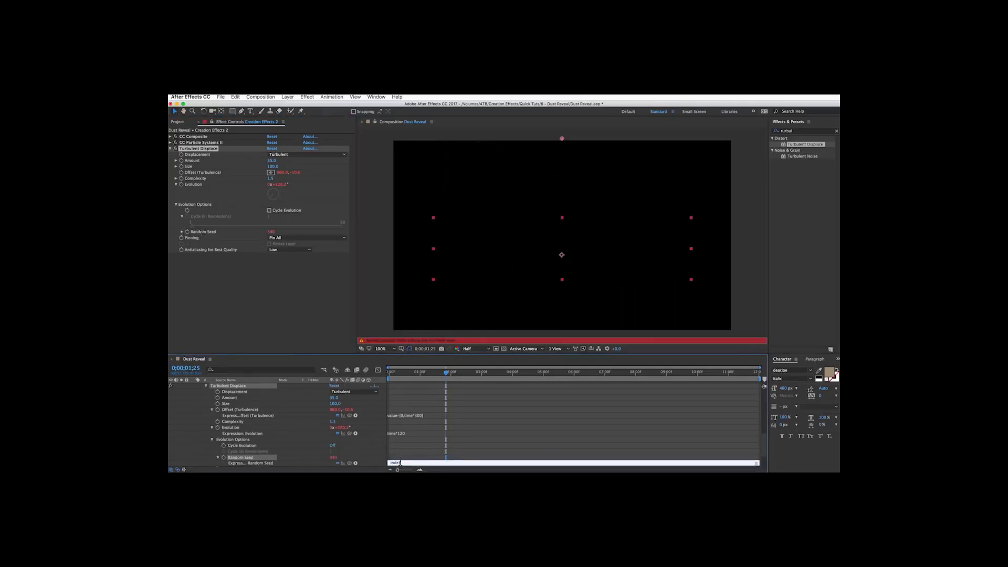
left_click(400, 458)
Collapse the particle layer and duplicate it twice.
scroll(301, 425, "up", 1)
scroll(301, 426, "up", 3)
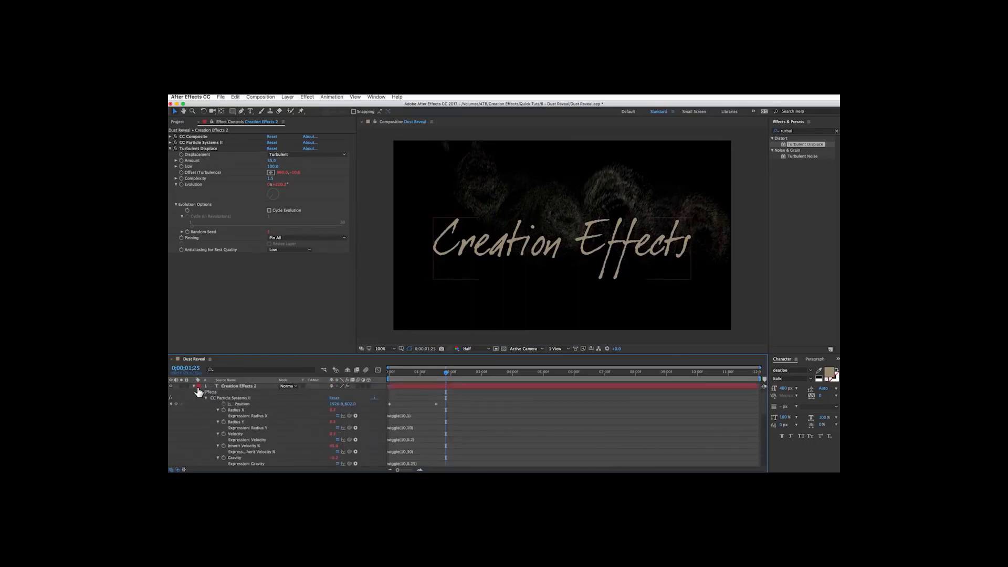
left_click(194, 387)
left_click(230, 387)
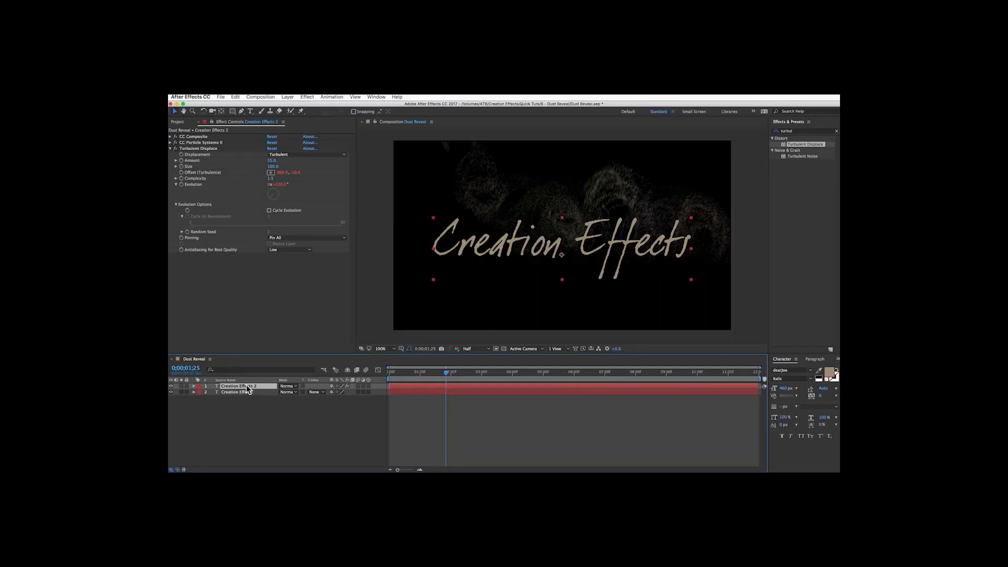
key("ctrl+d")
key("ctrl+d")
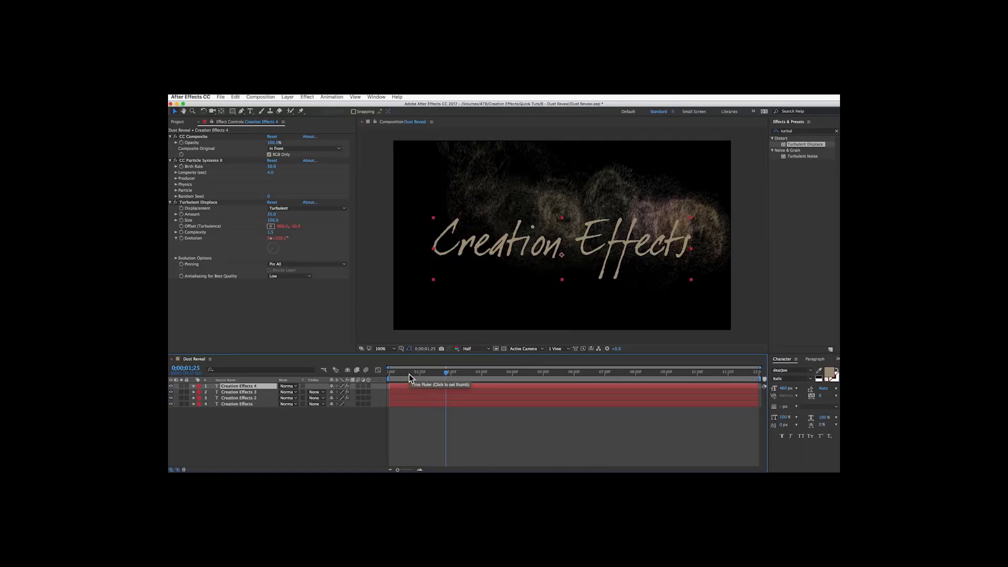
Preview the duplicated particle layers from the start.
left_click_drag(409, 374, 373, 373)
key("space")
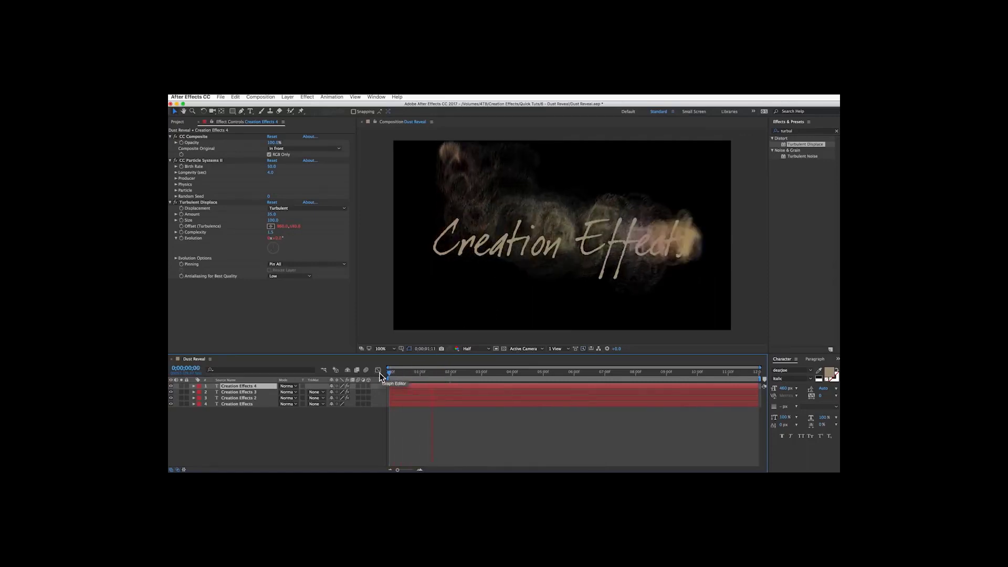
key("space")
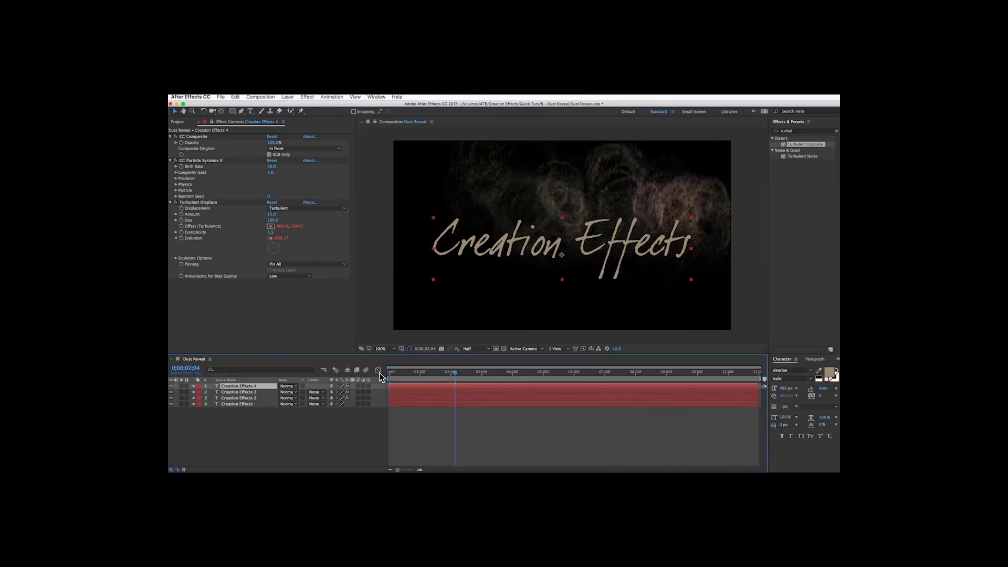
left_click_drag(452, 372, 414, 374)
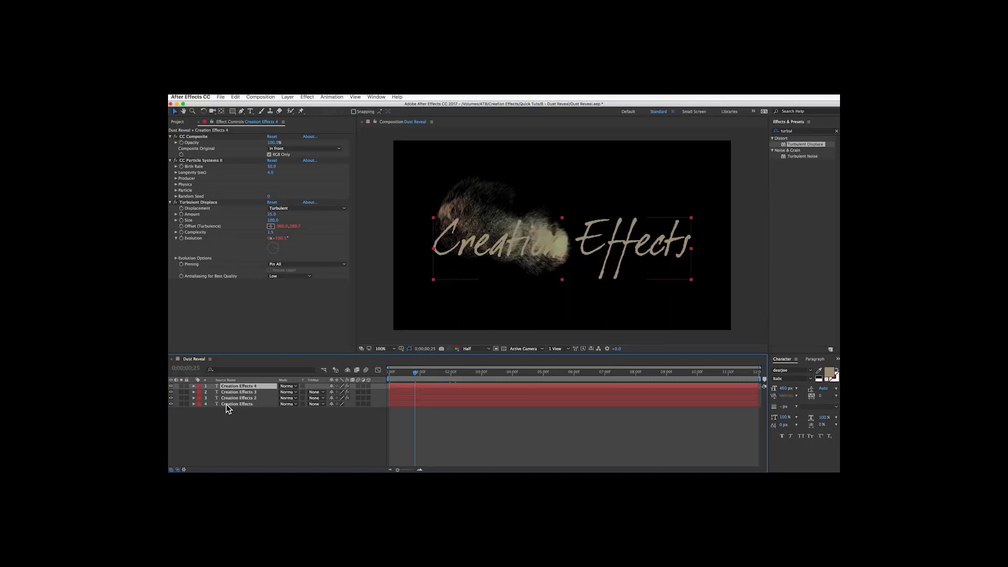
Solo the original Creation Effects text layer on its own.
left_click(181, 398)
left_click(181, 387)
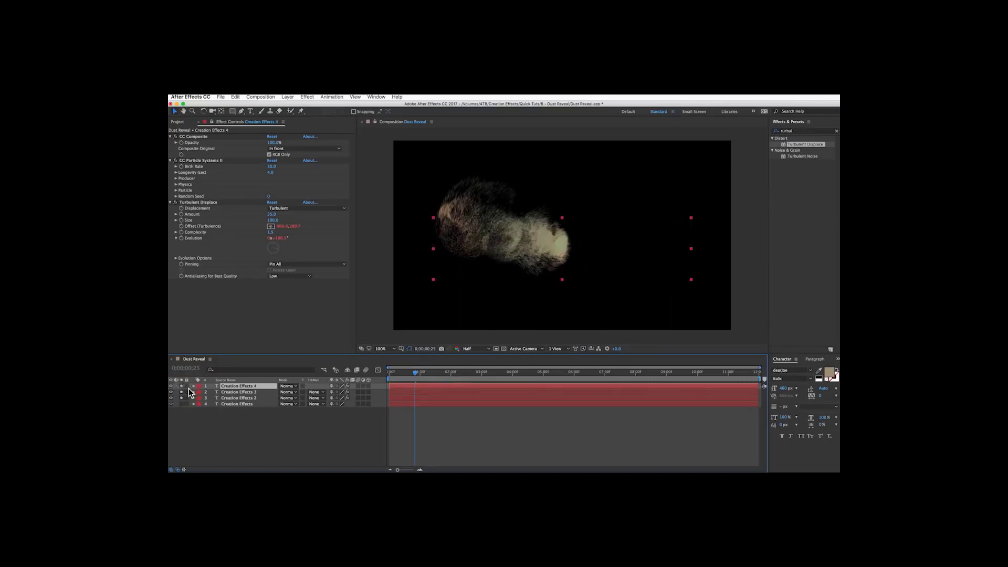
left_click(182, 398)
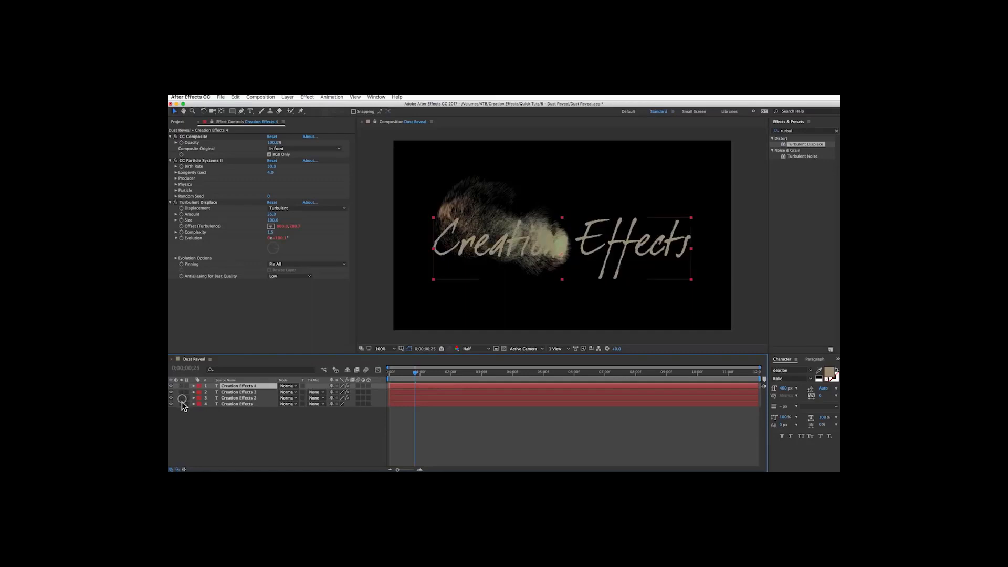
left_click(182, 404)
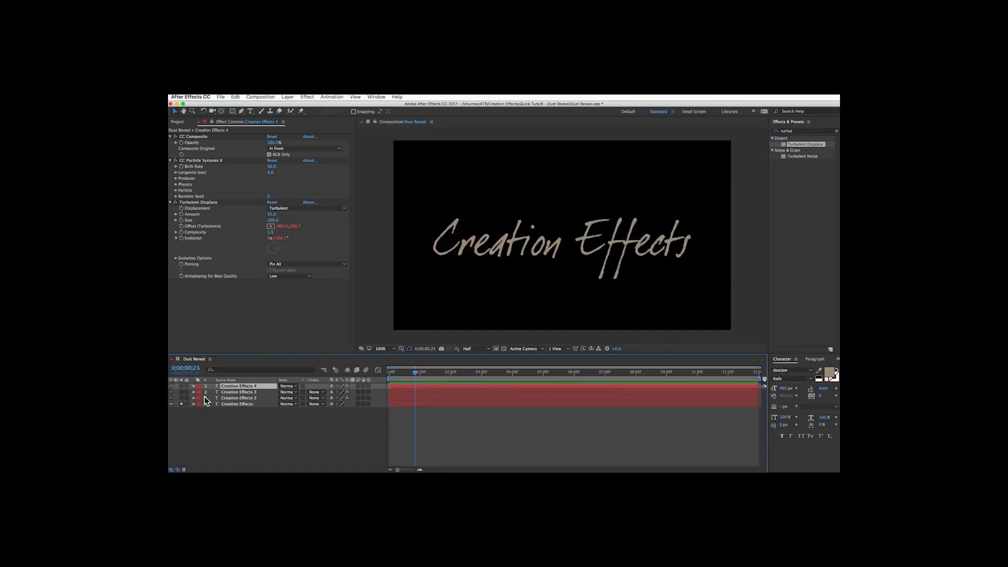
Apply the Linear Wipe effect to the original Creation Effects text layer.
left_click(244, 405)
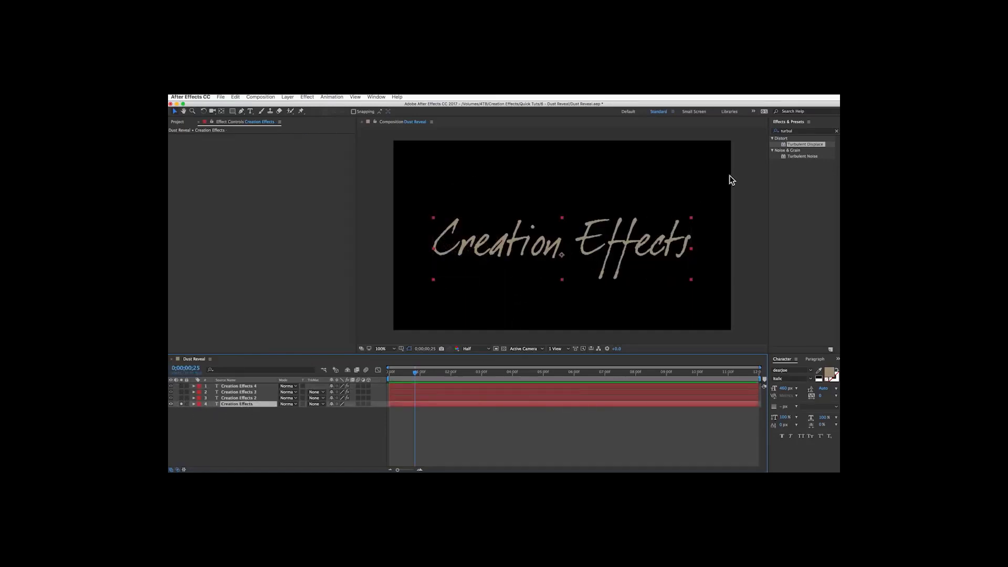
left_click_drag(801, 132, 749, 125)
type("lin")
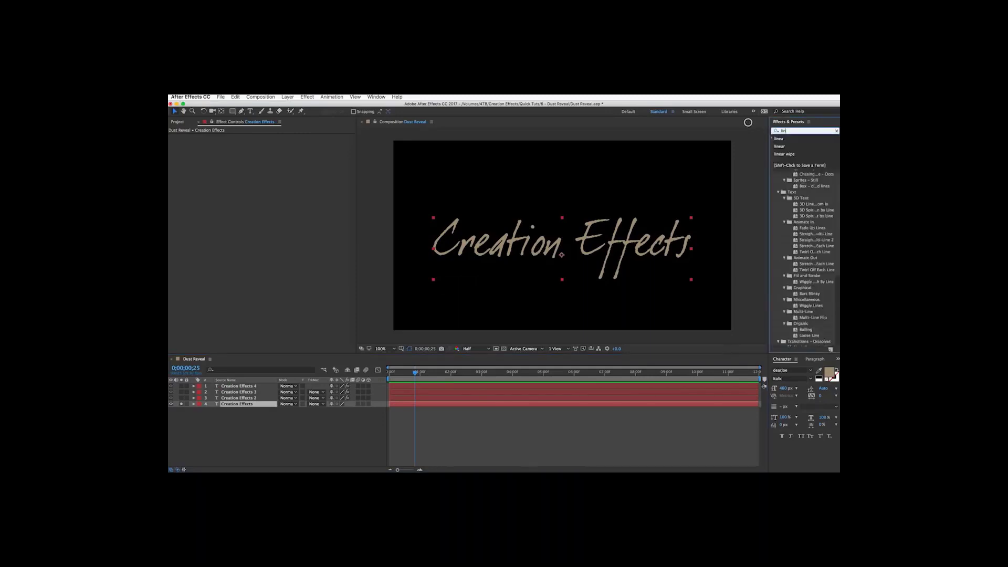
type("ear wip")
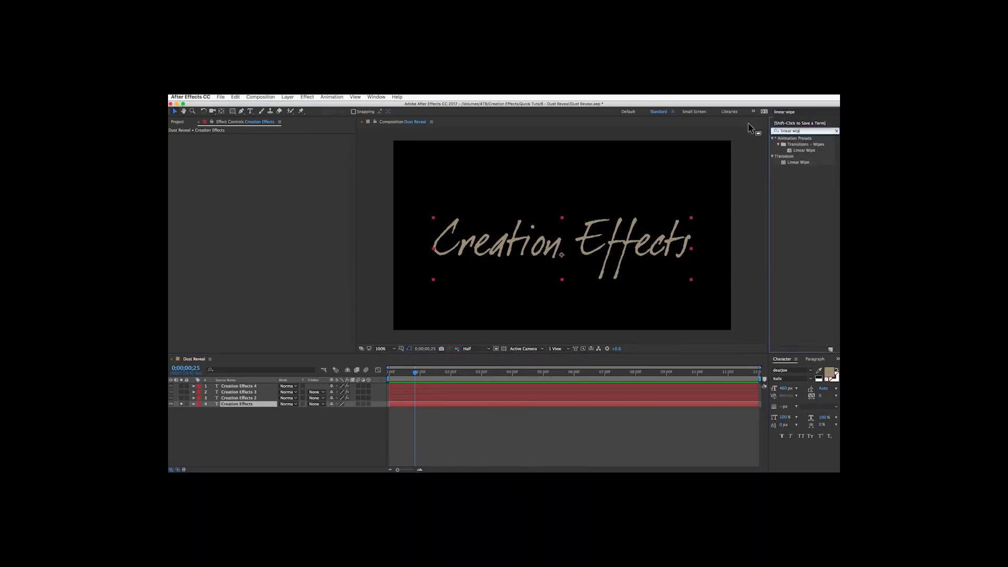
double_click(797, 162)
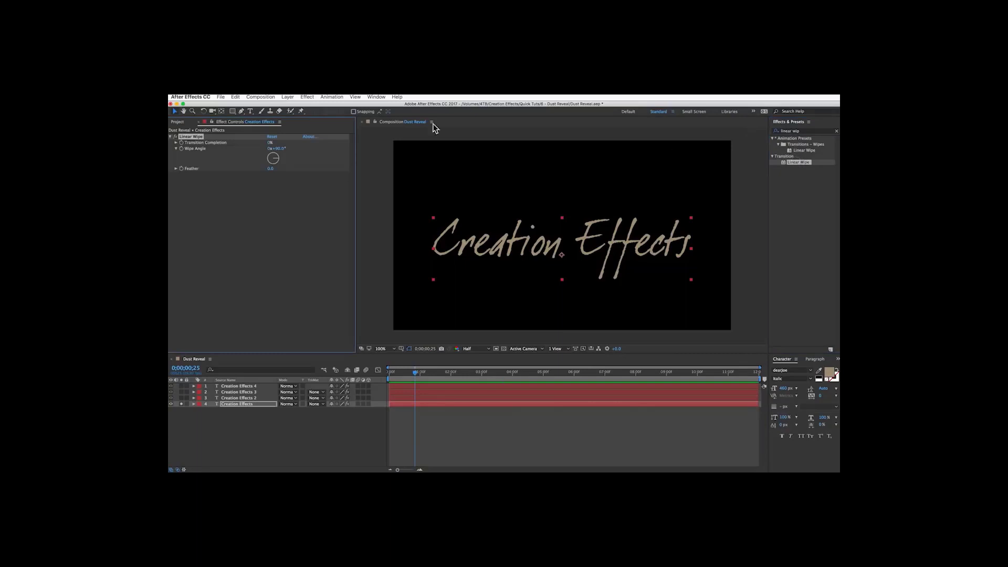
Set the Linear Wipe Feather to 50.
left_click(276, 168)
type("50")
key("Return")
mouse_move(269, 146)
left_mouse_down()
mouse_move(296, 146)
mouse_move(283, 146)
left_mouse_up()
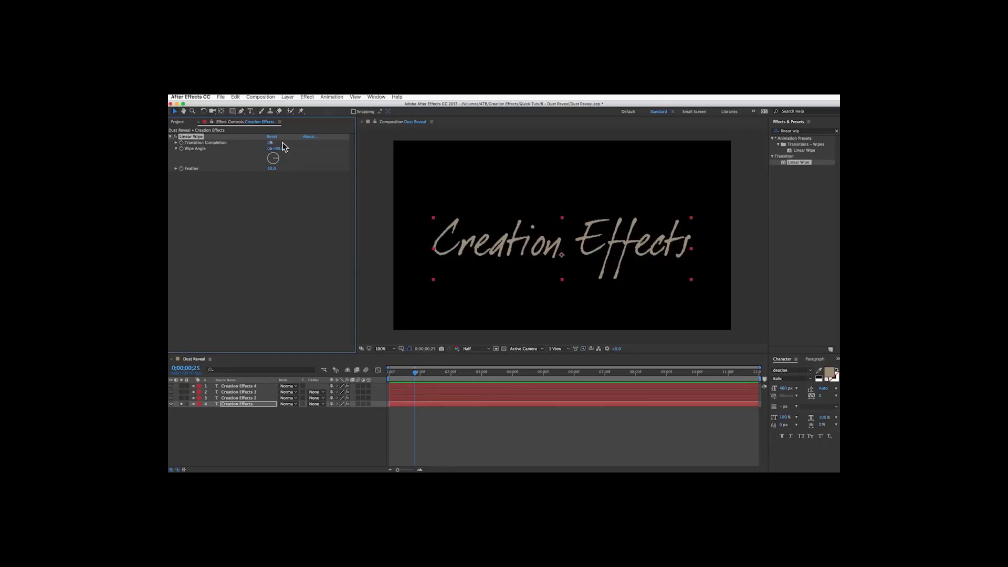
Reveal the particle layer's Position keyframes and set a Transition Completion keyframe at the start on the text layer.
left_click(239, 398)
key("u")
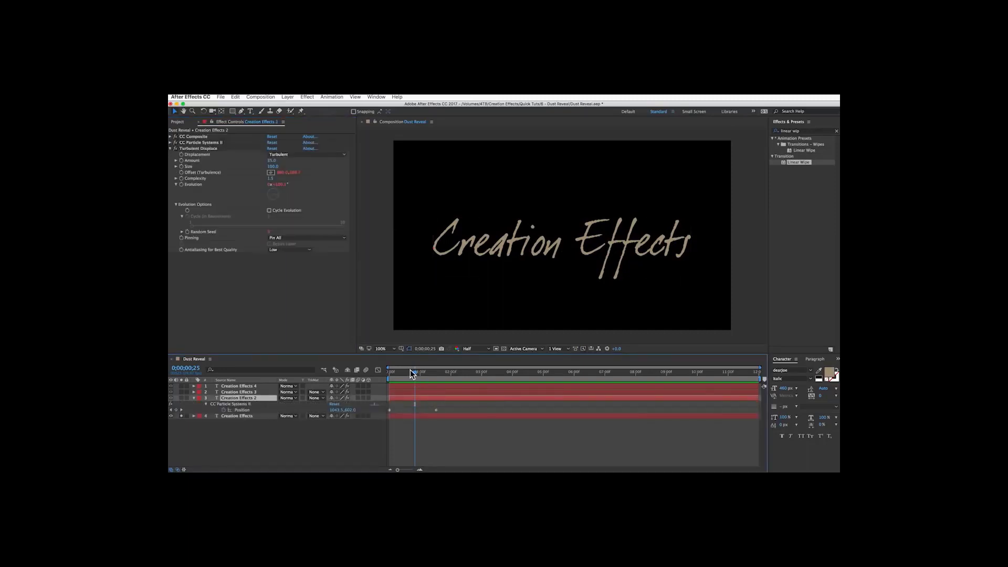
left_click_drag(410, 370, 346, 374)
left_click(170, 148)
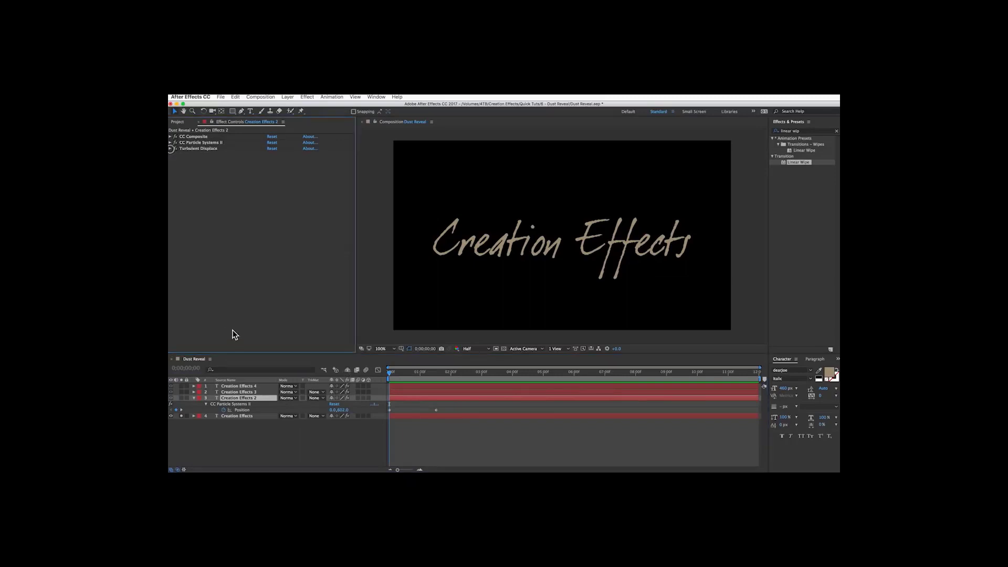
left_click(237, 416)
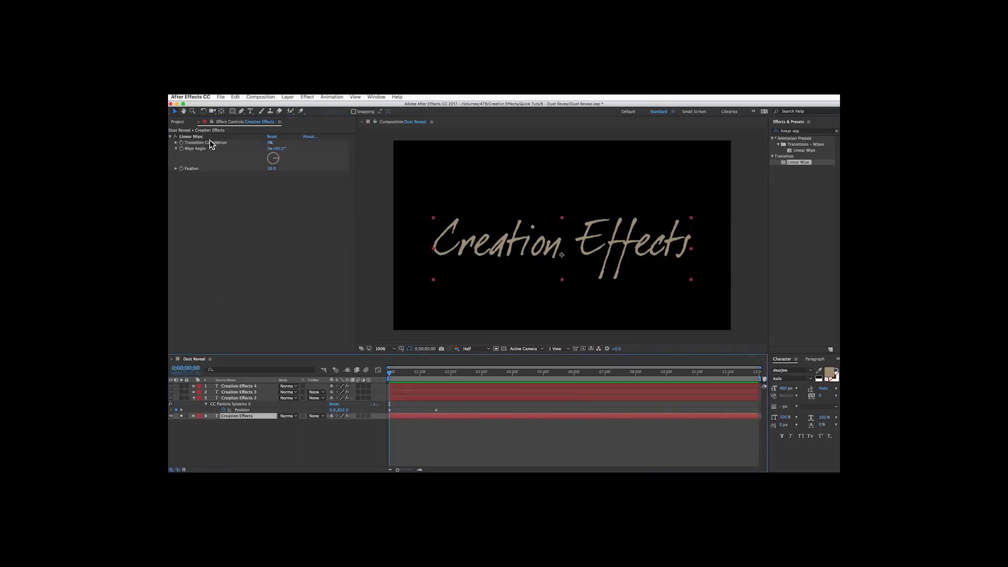
left_click(181, 142)
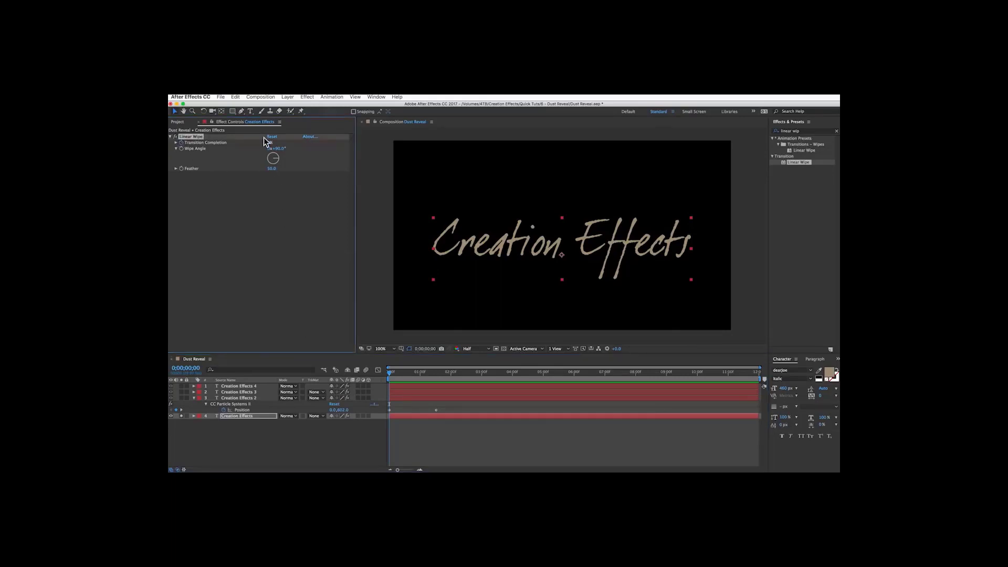
At the particle layer's last Position keyframe, set Transition Completion to 100%.
left_click(436, 372)
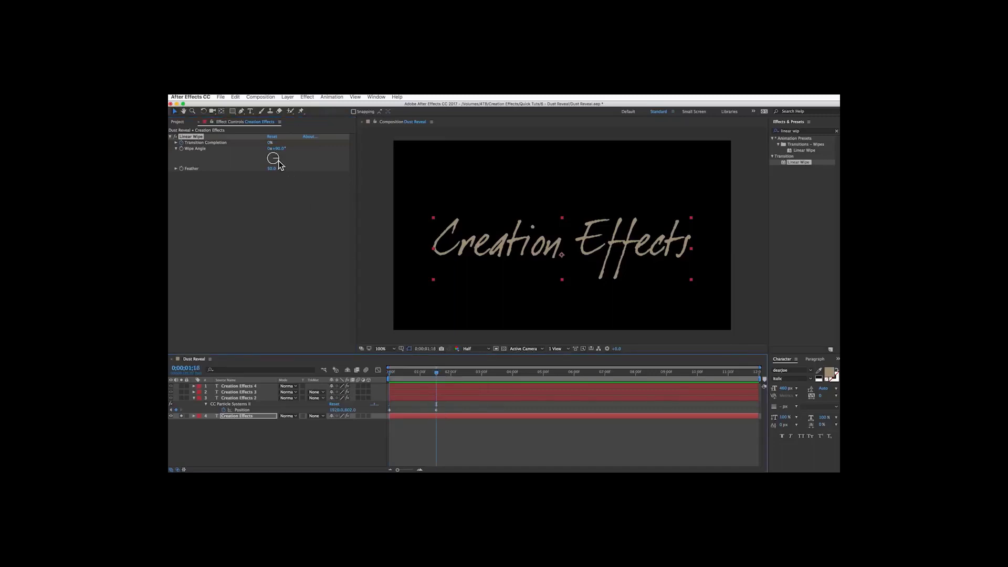
left_click_drag(270, 146, 377, 151)
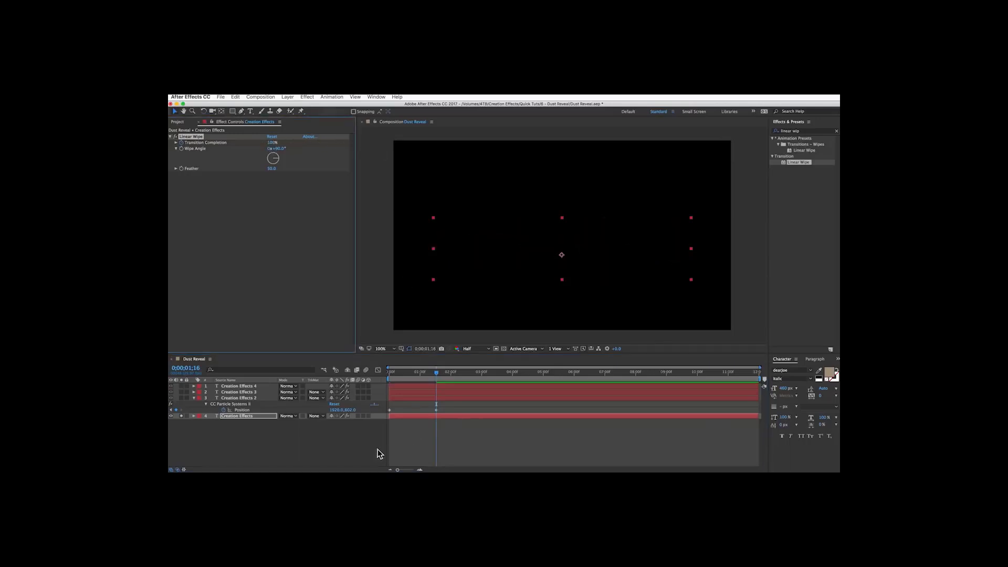
left_click_drag(429, 375, 402, 373)
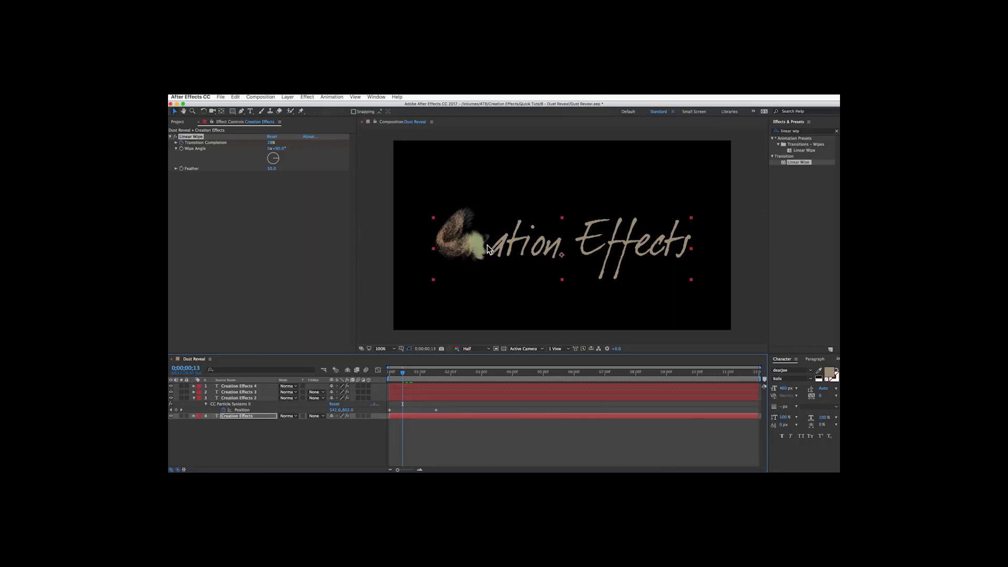
Move the text layer's final Transition Completion keyframe to line up with the particle layer's last Position keyframe, then scrub to check.
left_click(444, 417)
key("u")
mouse_move(445, 427)
left_mouse_down()
mouse_move(389, 434)
mouse_move(435, 428)
left_mouse_up()
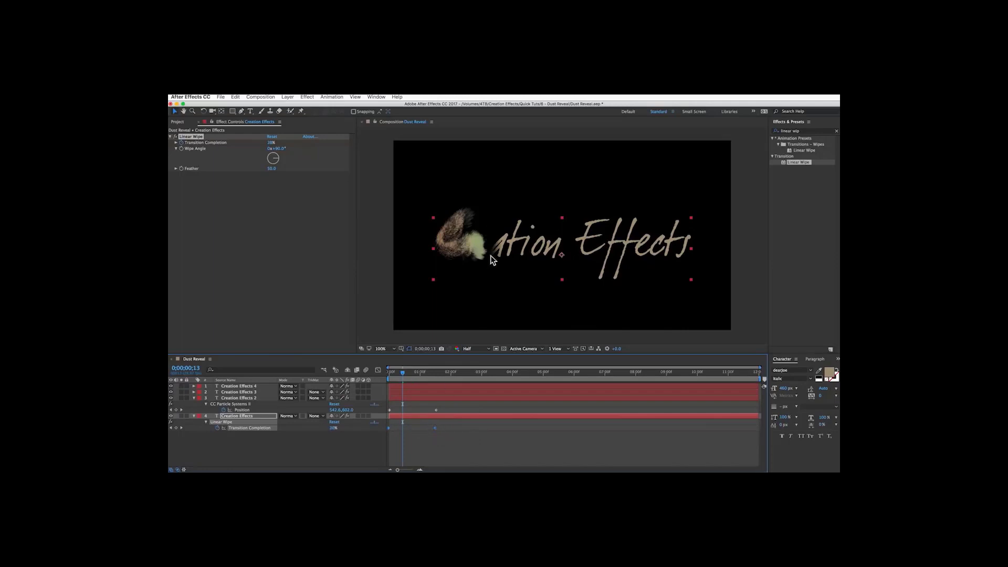
left_click_drag(435, 427, 436, 428)
left_click_drag(405, 372, 421, 374)
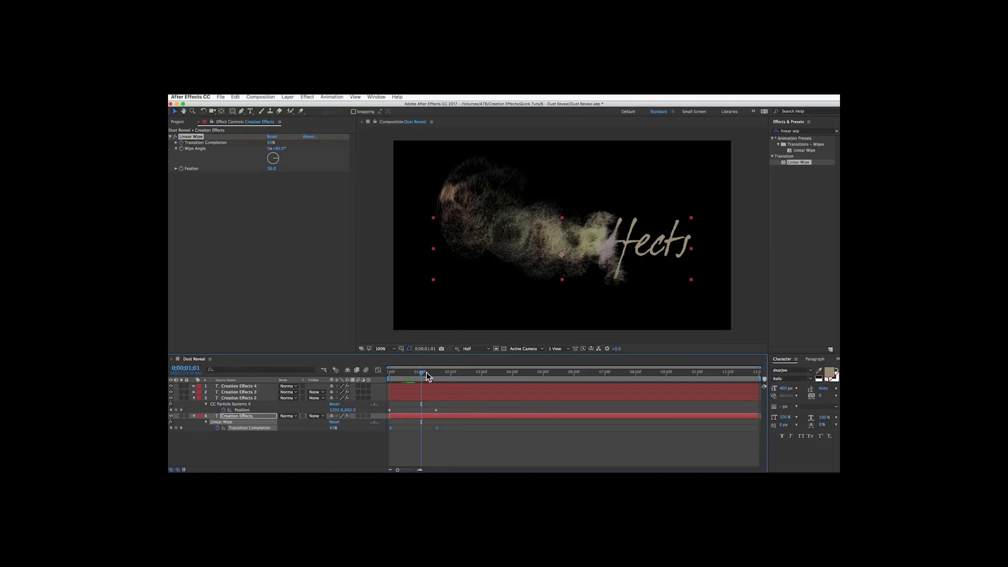
left_click_drag(423, 374, 426, 375)
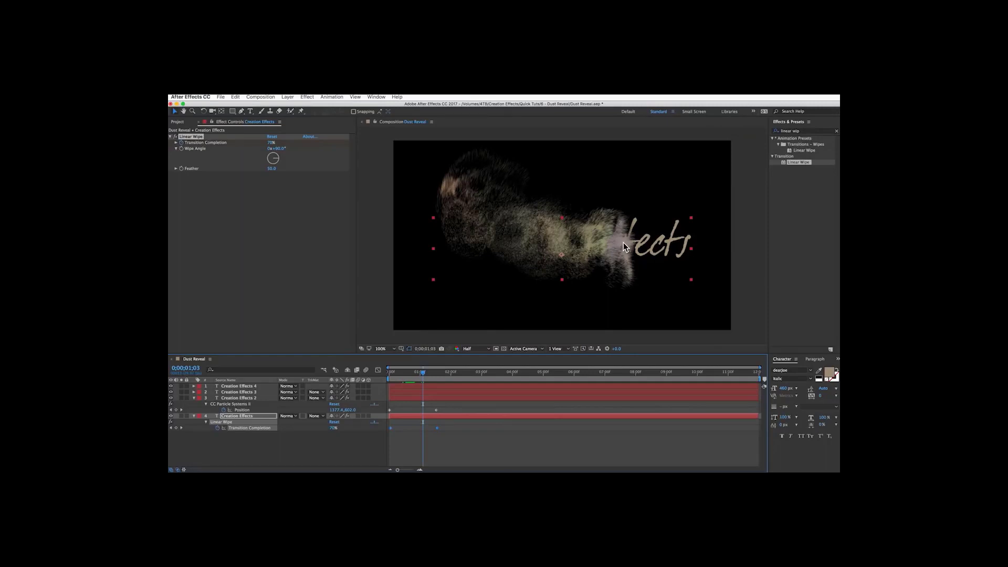
Collapse the layers and create a new solid layer named Sand Texture.
left_click(194, 416)
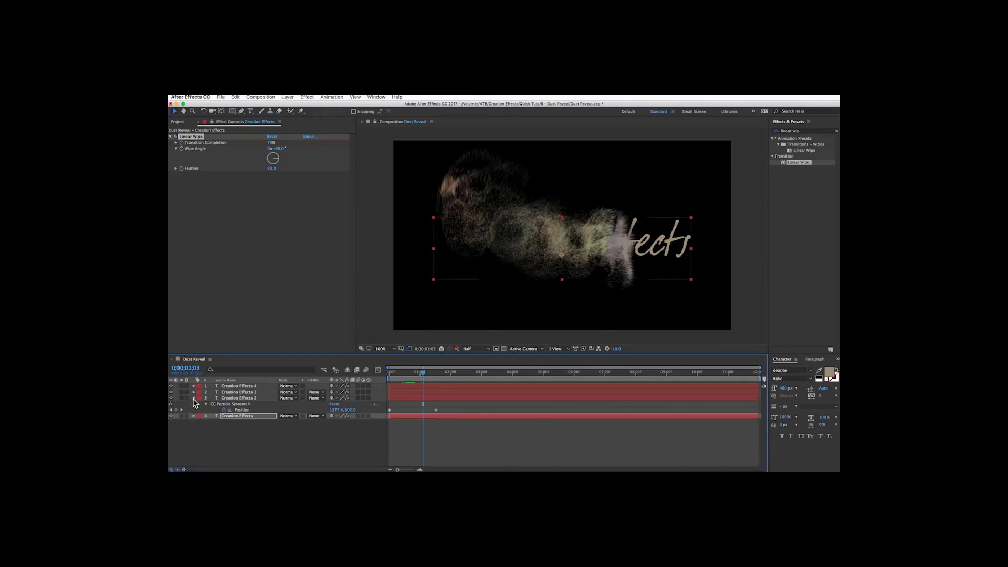
left_click(194, 398)
left_click(216, 425)
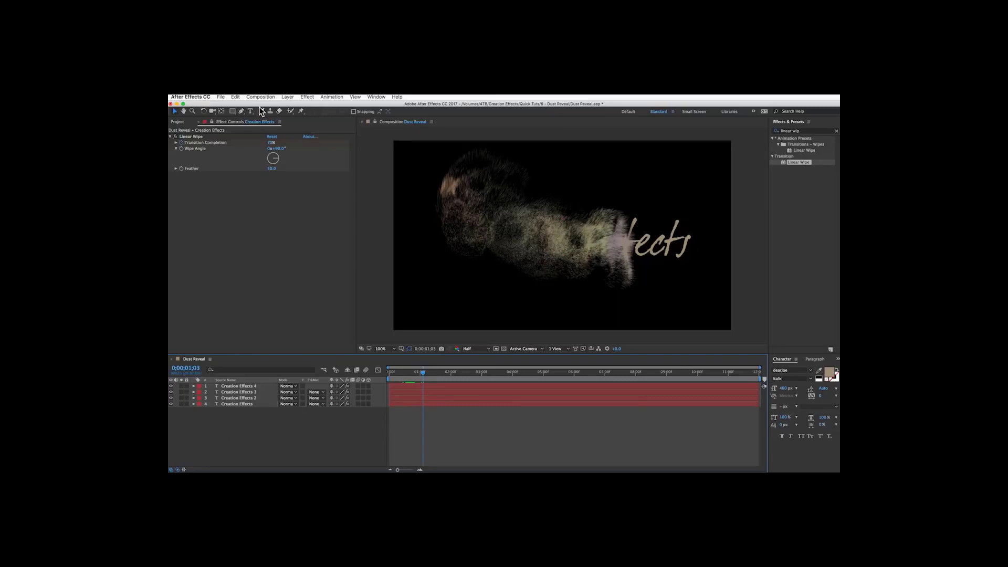
left_click(286, 99)
mouse_move(292, 105)
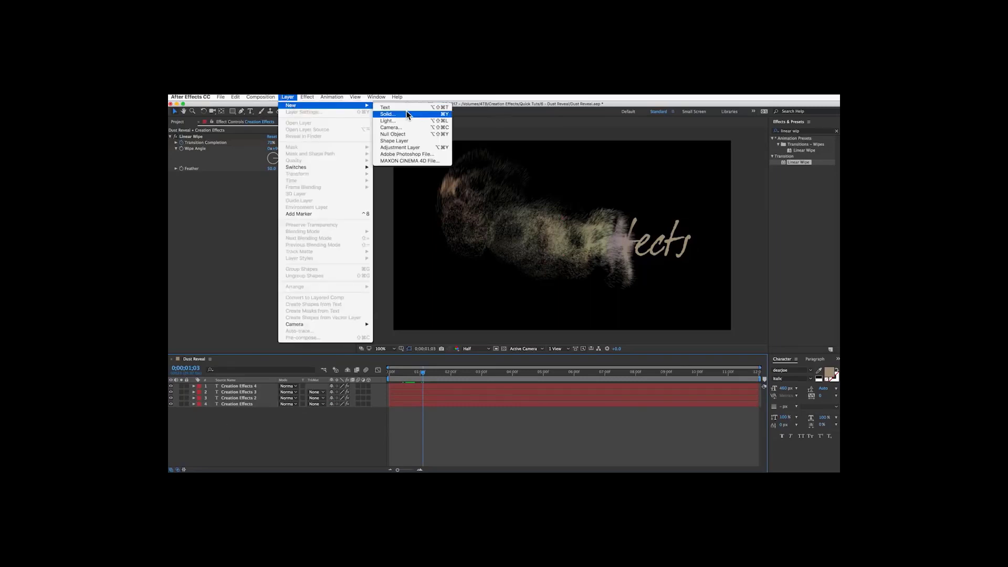
left_click(408, 114)
type("Sand Texture")
key("Return")
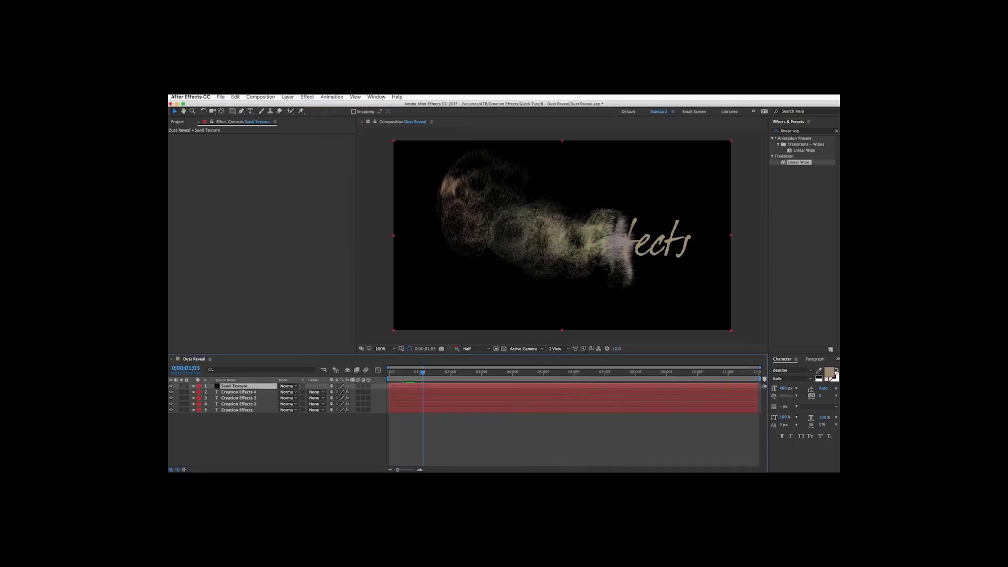
Apply the Turbulent Noise effect to the Sand Texture solid.
left_click(811, 132)
type("turbu")
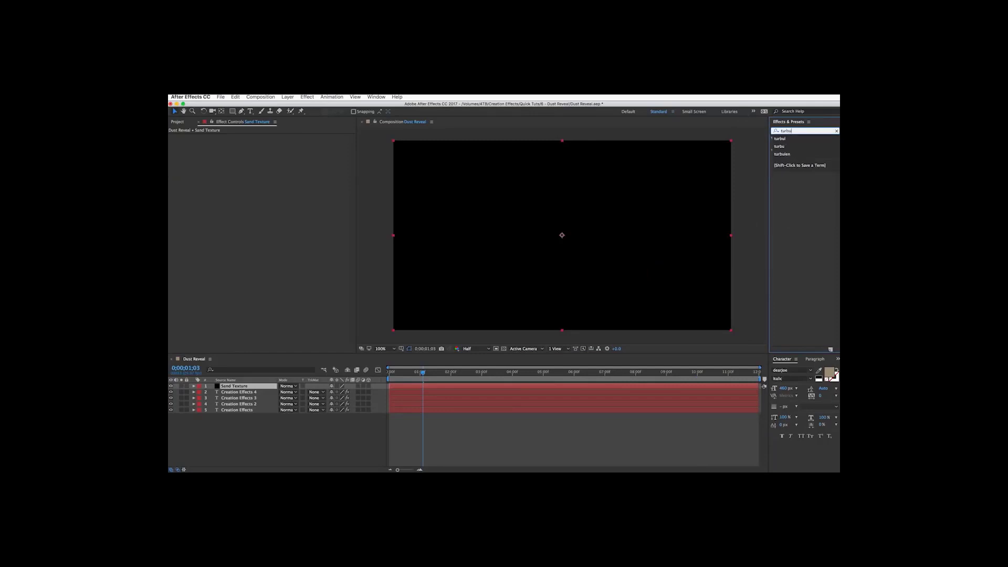
double_click(800, 156)
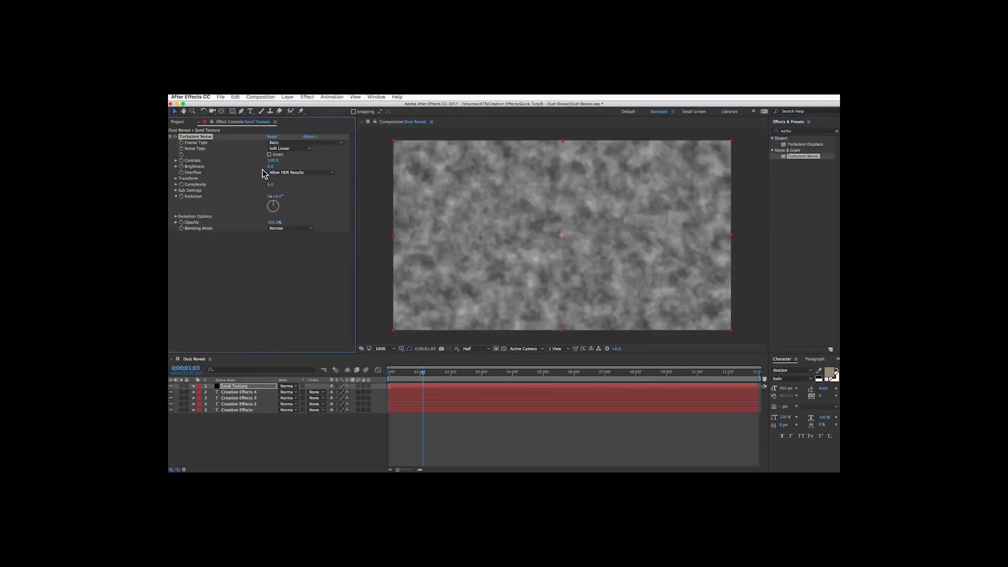
Set the Turbulent Noise Scale to 3 and raise its Contrast to about 321.
left_click(176, 179)
left_click(272, 197)
type("3")
left_click(184, 197)
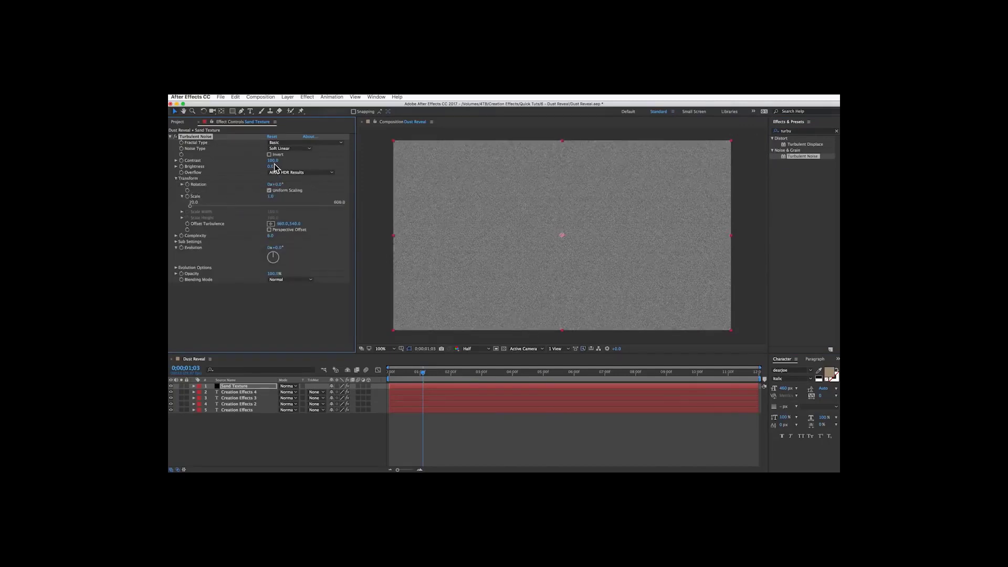
left_click_drag(272, 160, 313, 159)
left_click(171, 137)
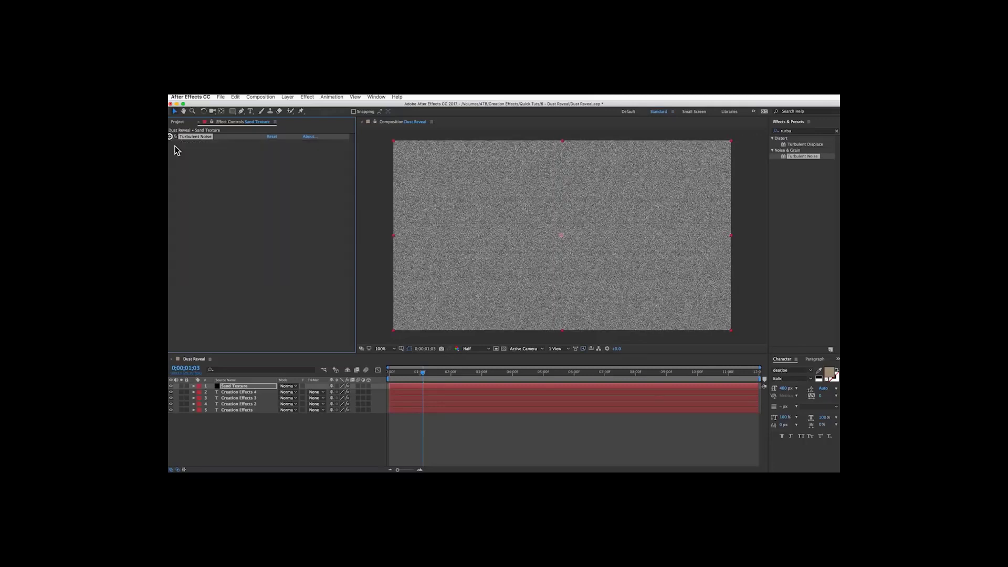
Pre-compose the Sand Texture solid, moving all attributes into a new composition named Sand Texture Comp.
left_click(250, 385)
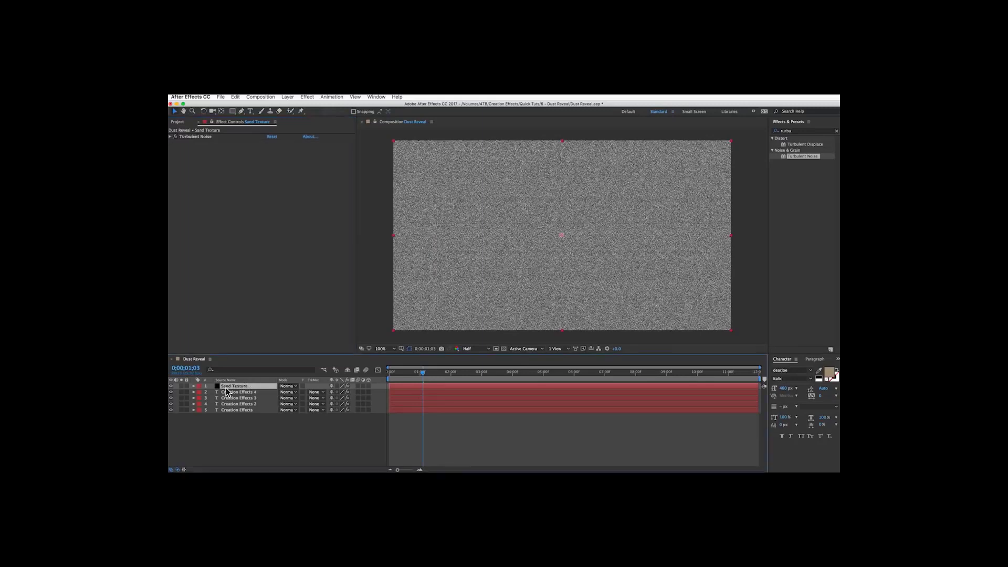
left_click(287, 98)
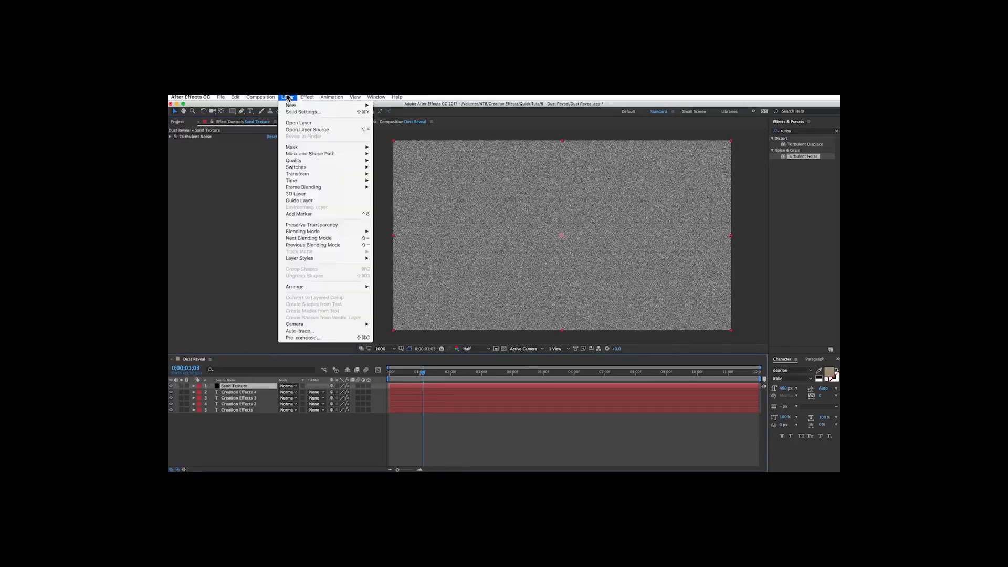
left_click(324, 337)
left_click(599, 379)
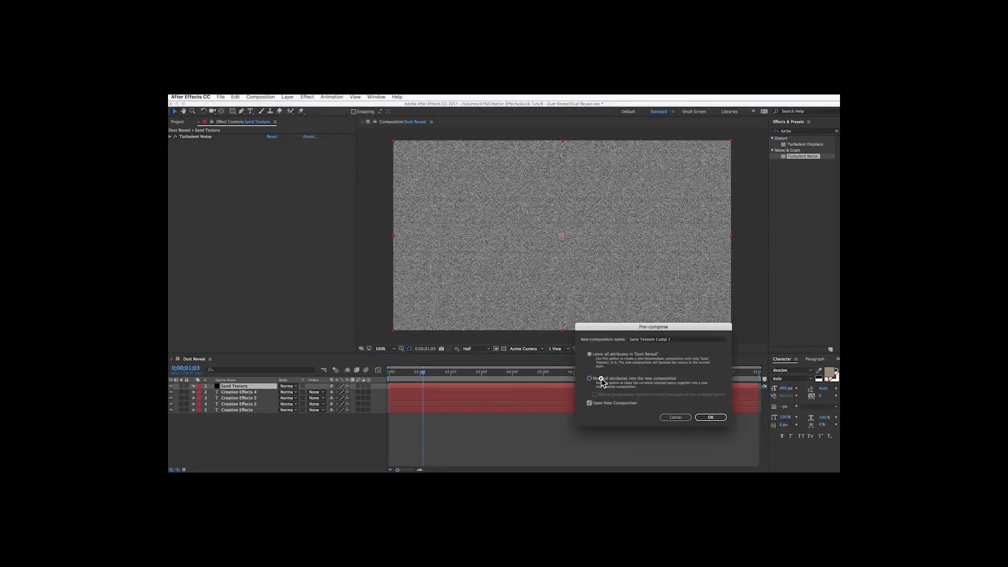
left_click(680, 342)
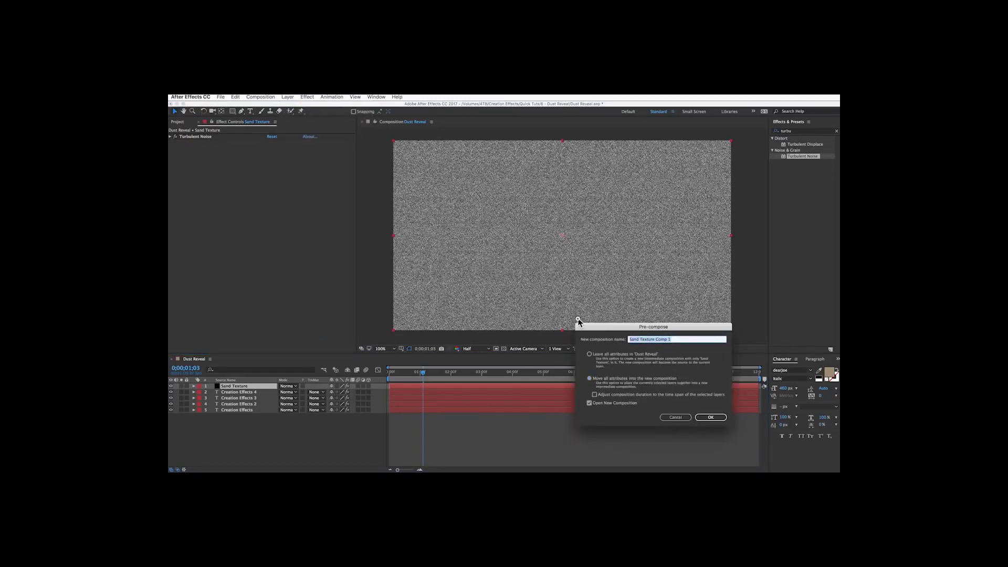
key("BackSpace")
left_click(711, 417)
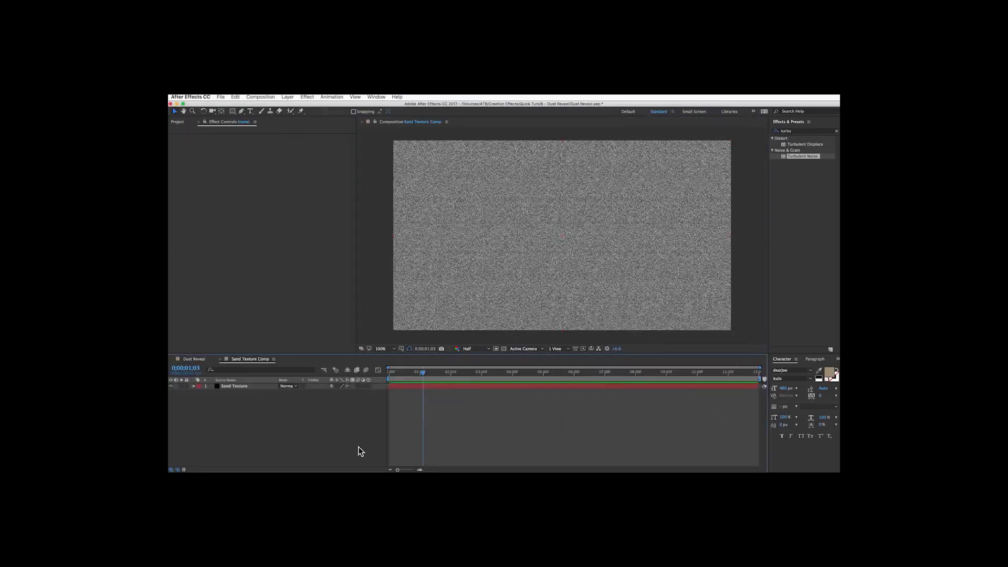
Return to the Dust Reveal composition and hide the Sand Texture Comp layer.
left_click(220, 359)
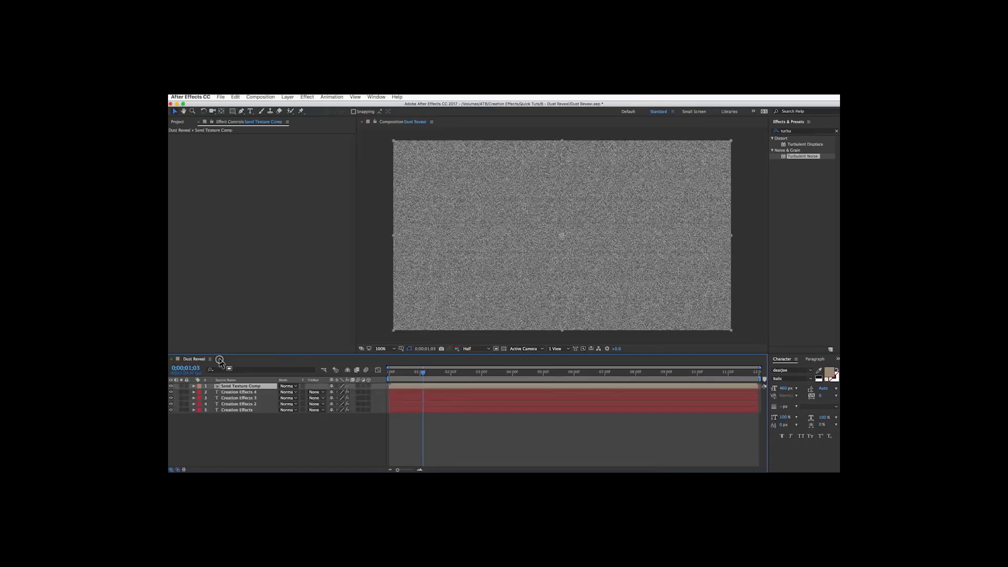
left_click(252, 441)
left_click(240, 388)
left_click(171, 386)
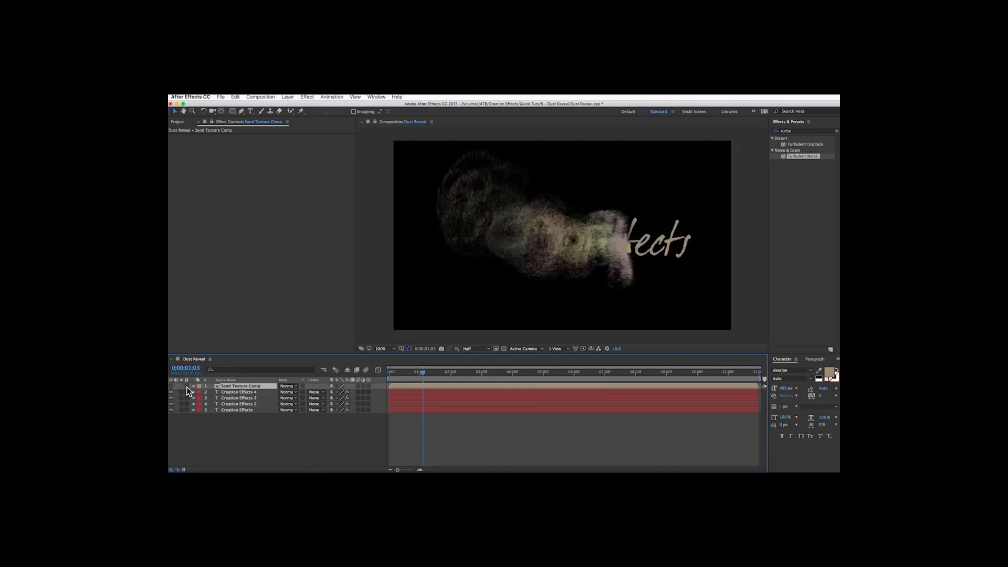
Apply the Texturize effect to the Creation Effects 4 layer.
left_click(232, 392)
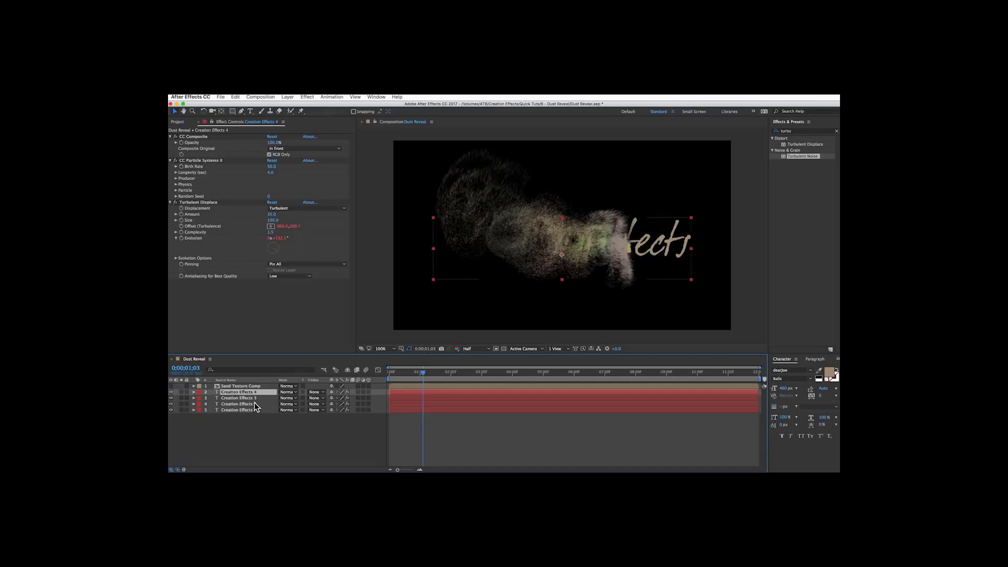
left_click_drag(790, 132, 757, 118)
type("textur")
double_click(801, 138)
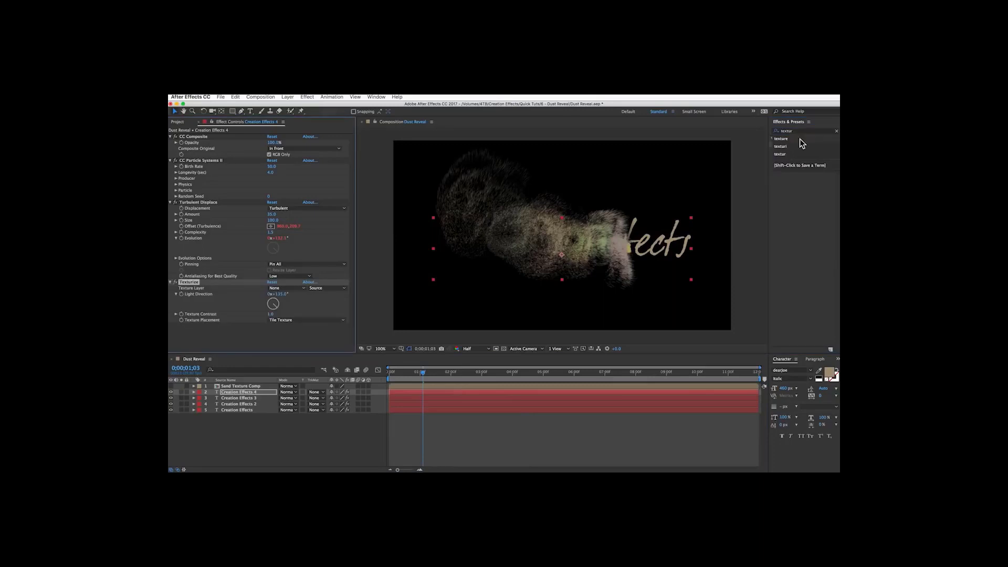
left_click(805, 193)
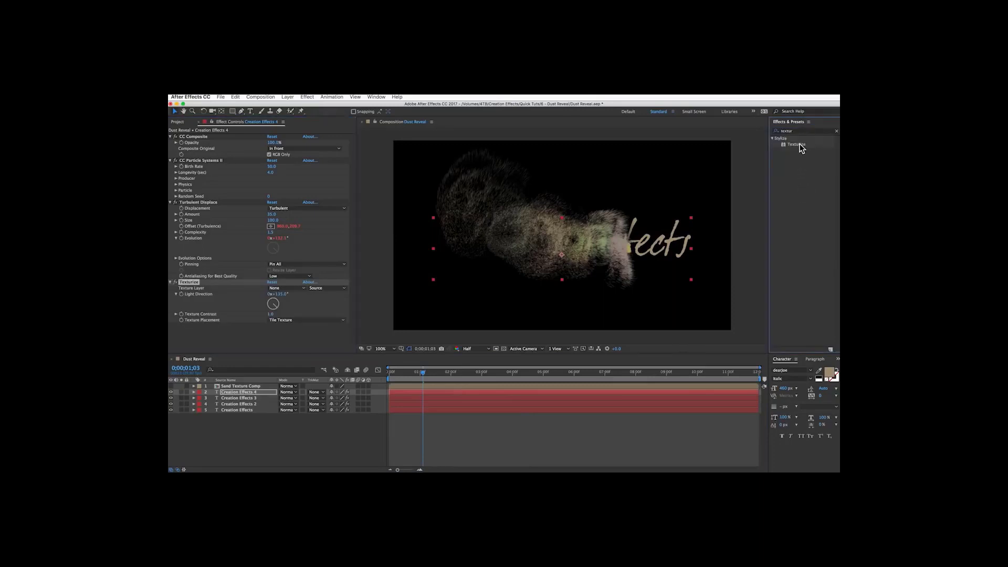
left_click_drag(801, 147, 243, 333)
Set the second Texturize's Texture Layer to Sand Texture Comp and delete the duplicate first Texturize.
scroll(172, 145, "up", 2)
left_click(170, 136)
left_click(170, 142)
left_click(170, 149)
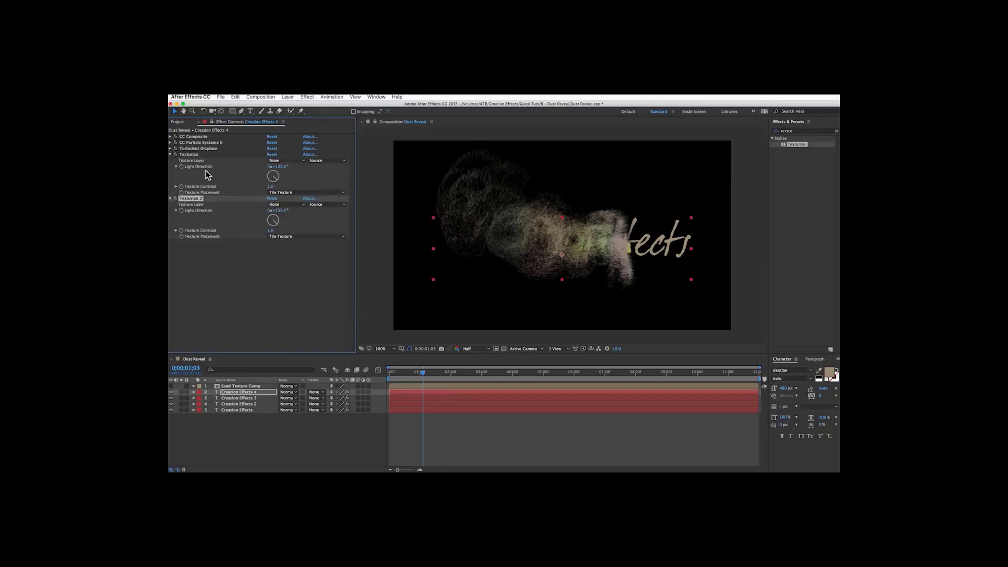
left_click(283, 204)
left_click(291, 222)
left_click(190, 155)
key("Delete")
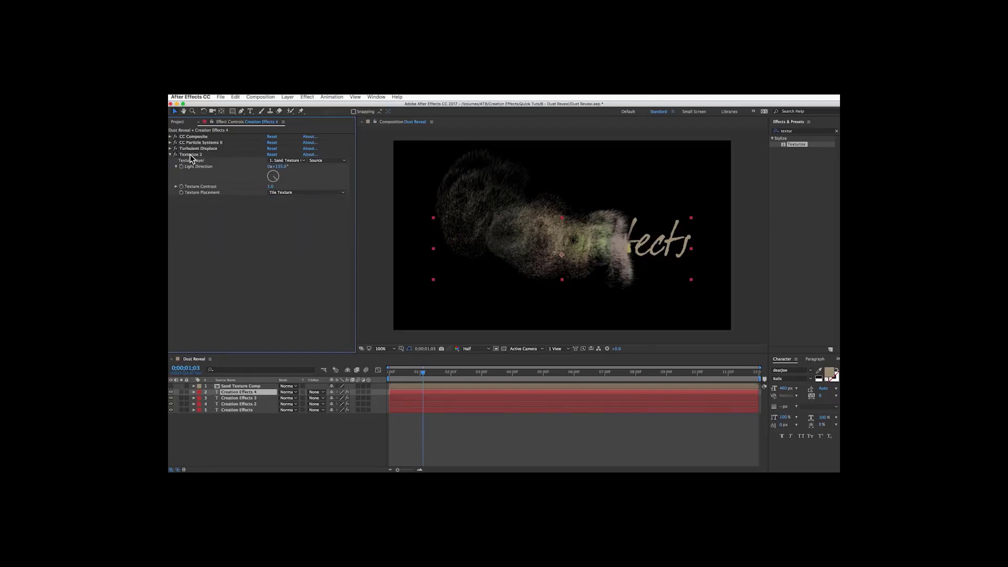
Copy Texturize 2 and paste it onto the Creation Effects 3 and Creation Effects 2 layers.
left_click(191, 156)
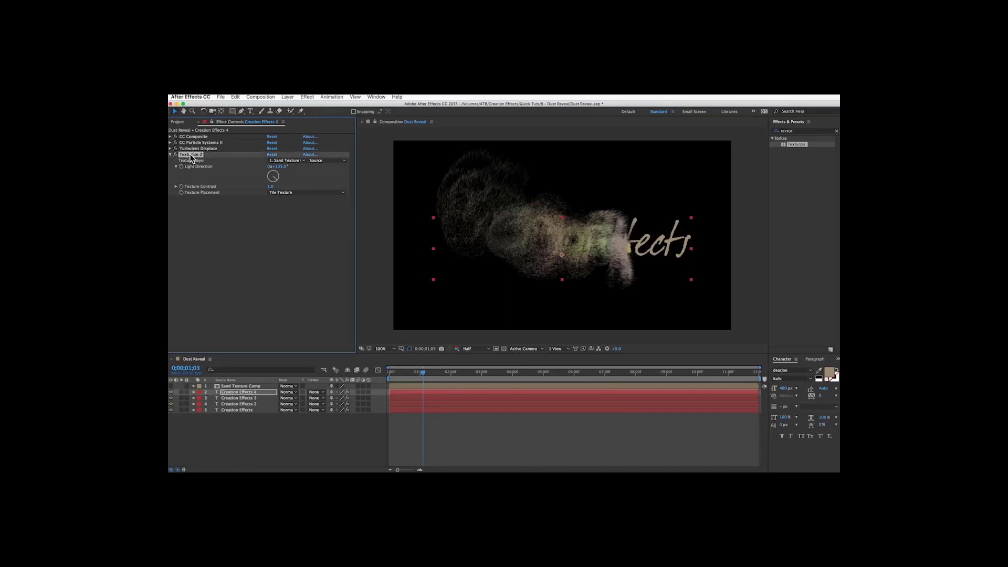
left_click(239, 398)
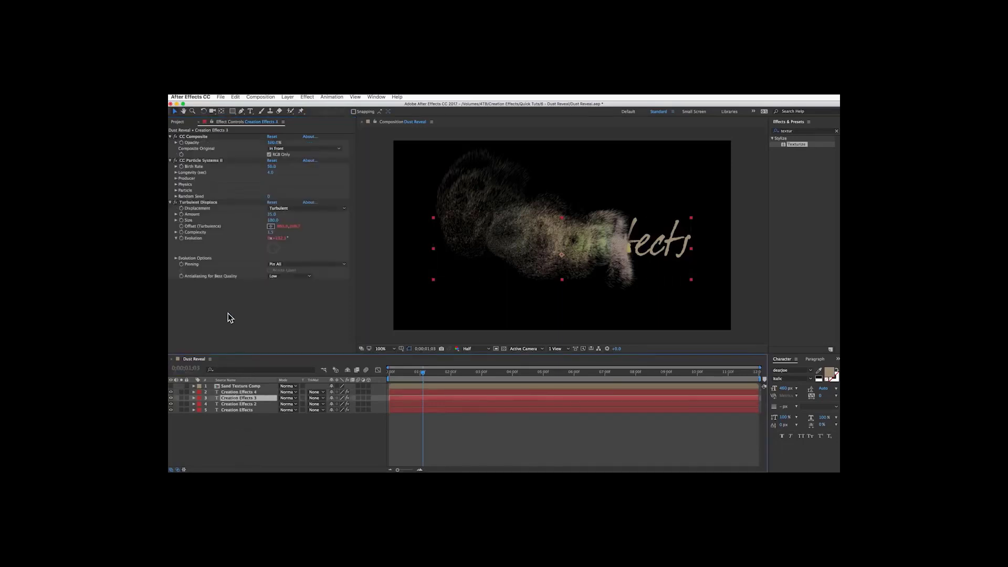
key("super+v")
left_click(238, 404)
key("super+v")
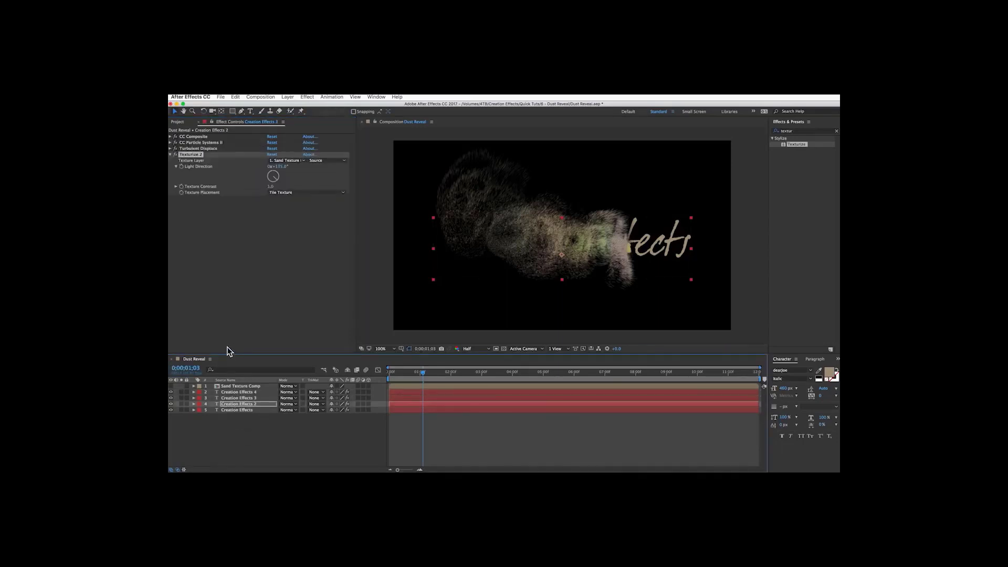
Inside Sand Texture Comp, add a random expression to the Turbulent Noise Evolution property.
double_click(232, 386)
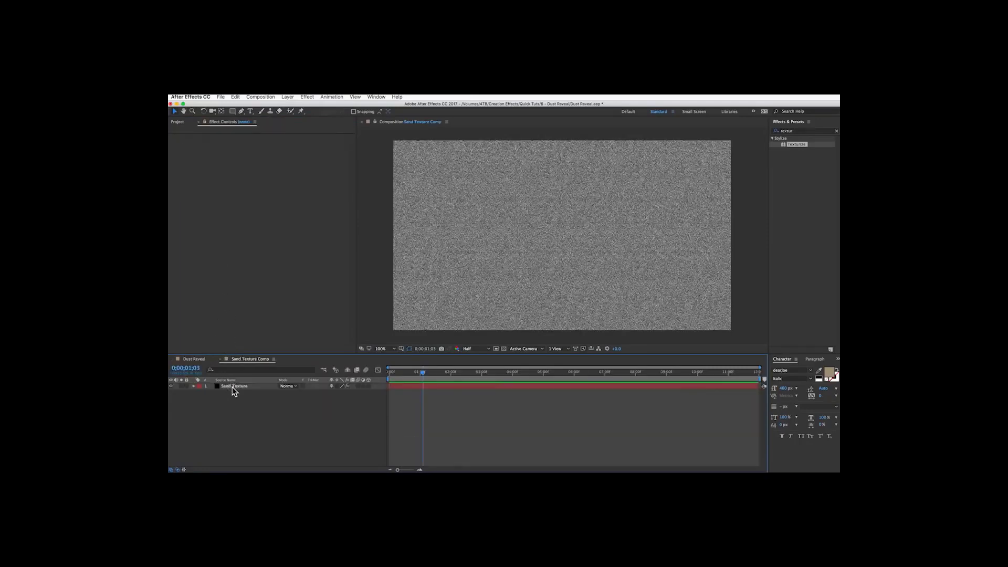
left_click(233, 387)
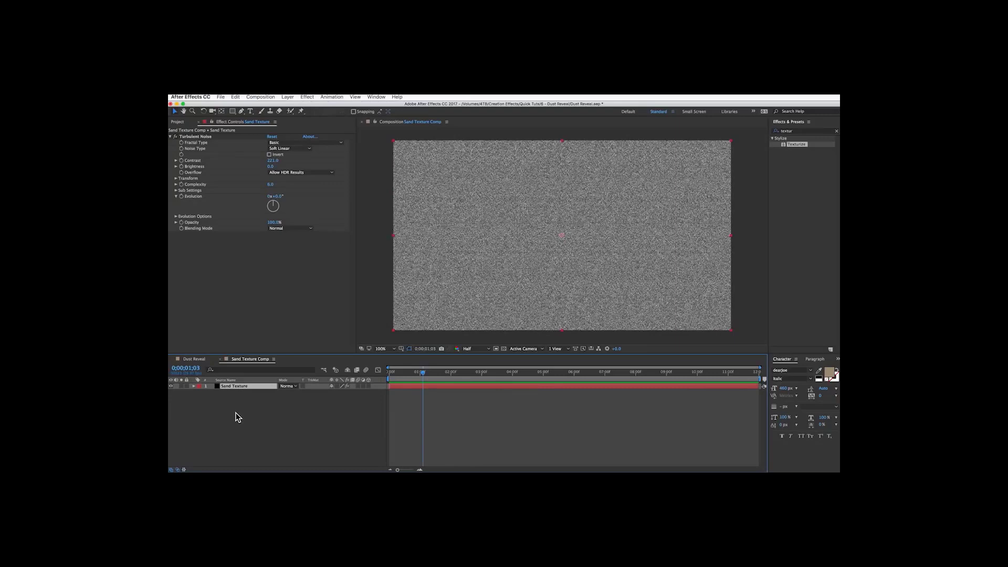
left_click(181, 196, "alt")
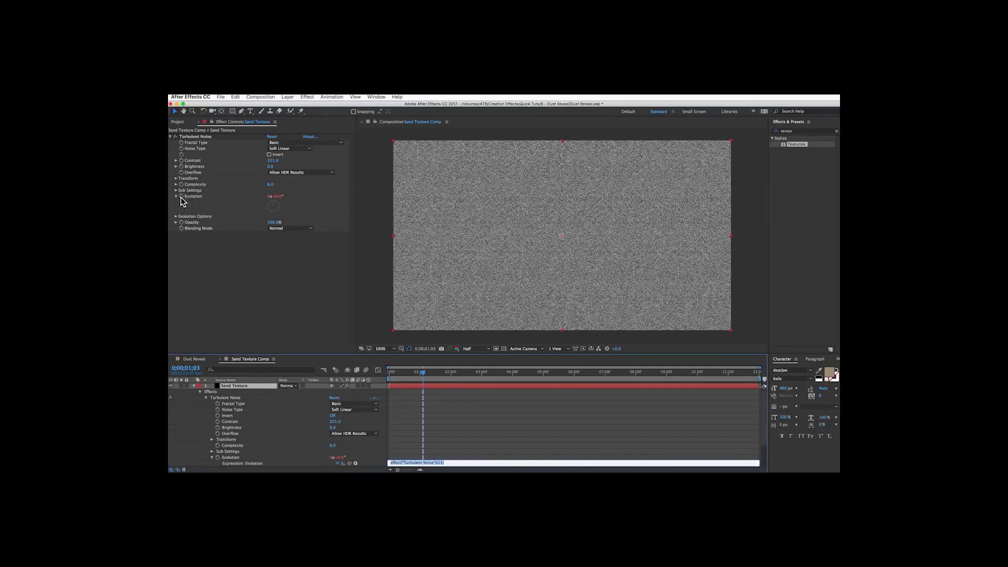
type("random(1000")
left_click(401, 452)
left_click_drag(421, 374, 433, 373)
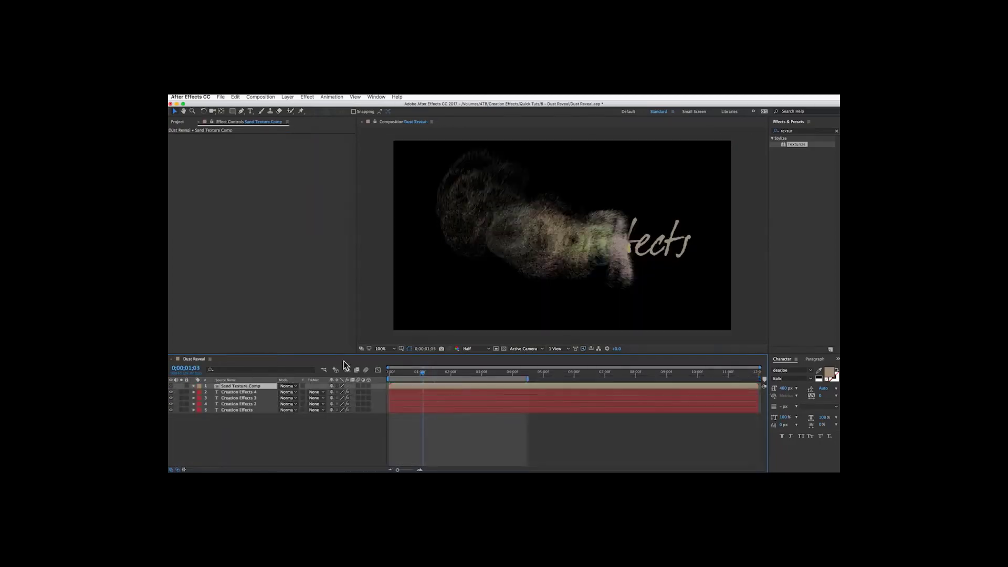
Set the Creation Effects 4 layer's blending mode to Add.
left_click(237, 392)
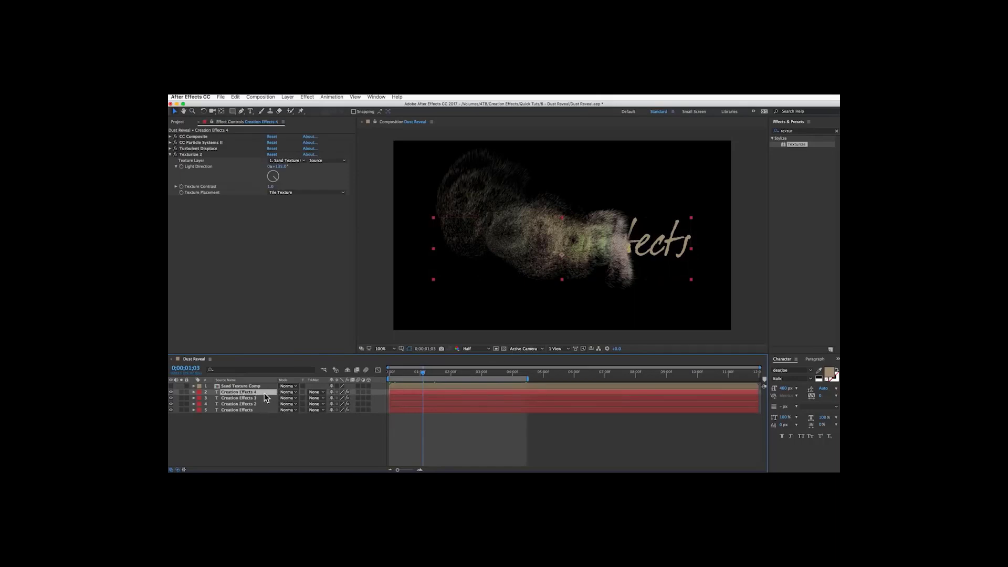
left_click(288, 393)
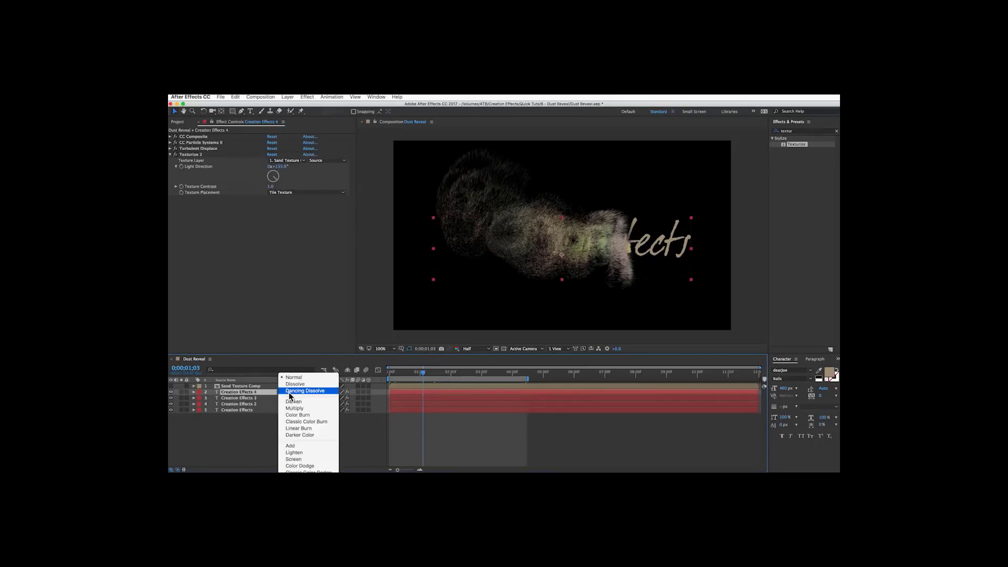
left_click(293, 458)
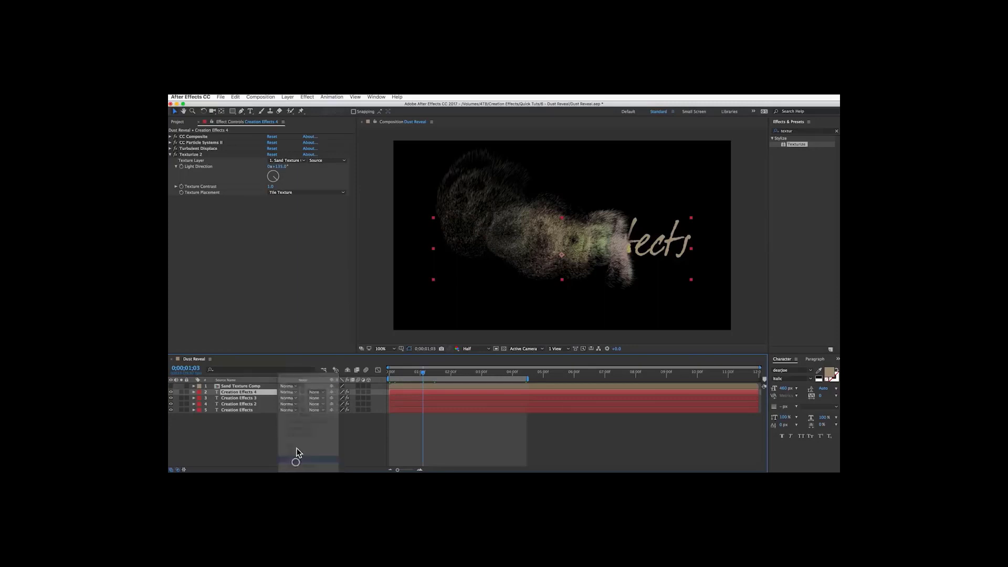
left_click(294, 392)
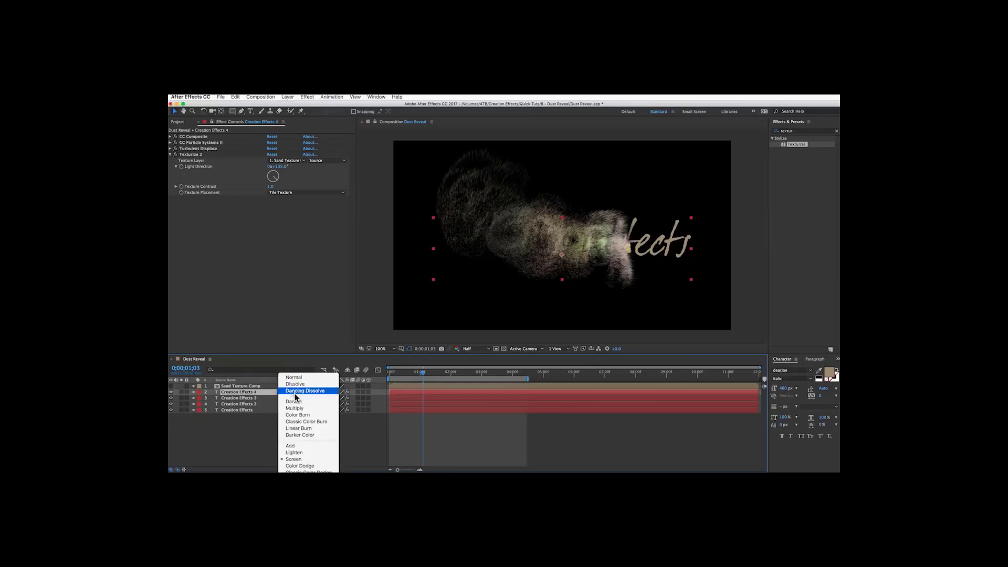
left_click(296, 446)
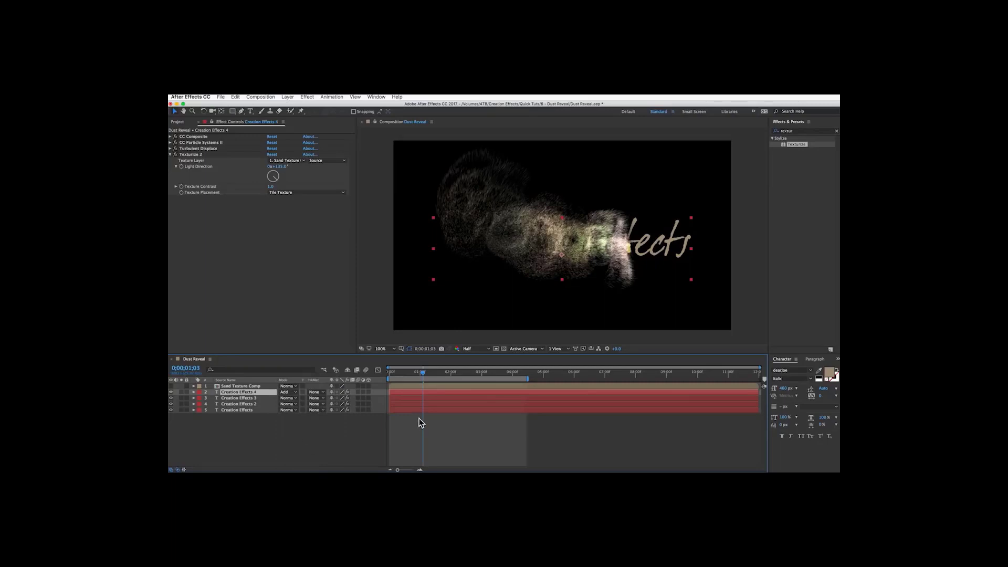
Preview the animation from the start and lower the Creation Effects 4 layer's Opacity.
left_click_drag(389, 373, 360, 373)
key("space")
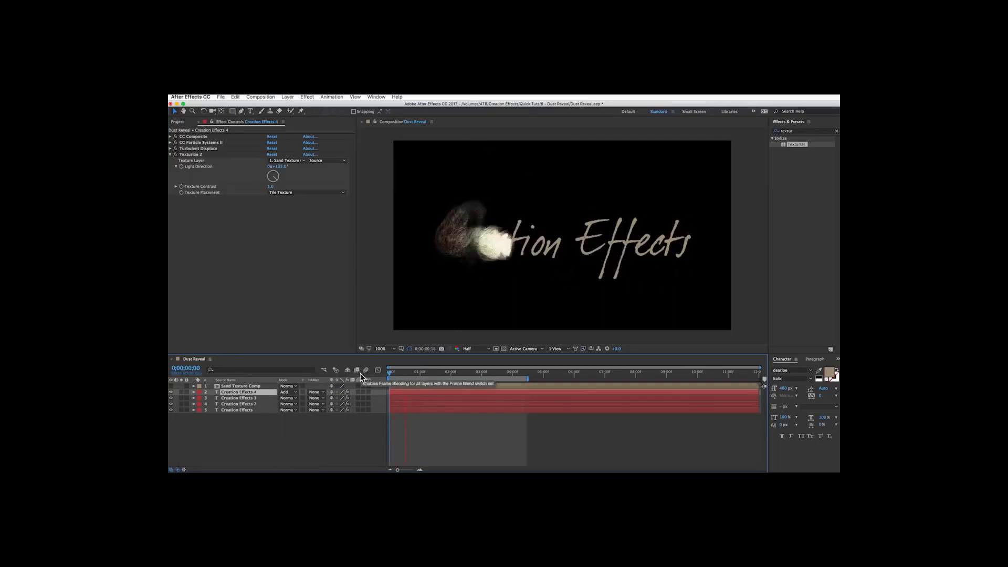
key("t")
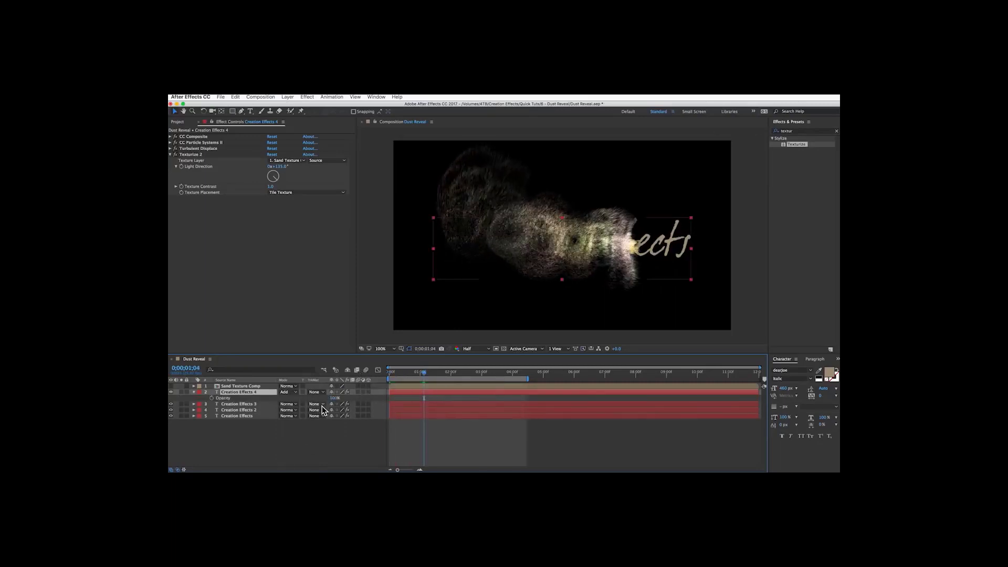
left_click_drag(333, 398, 318, 401)
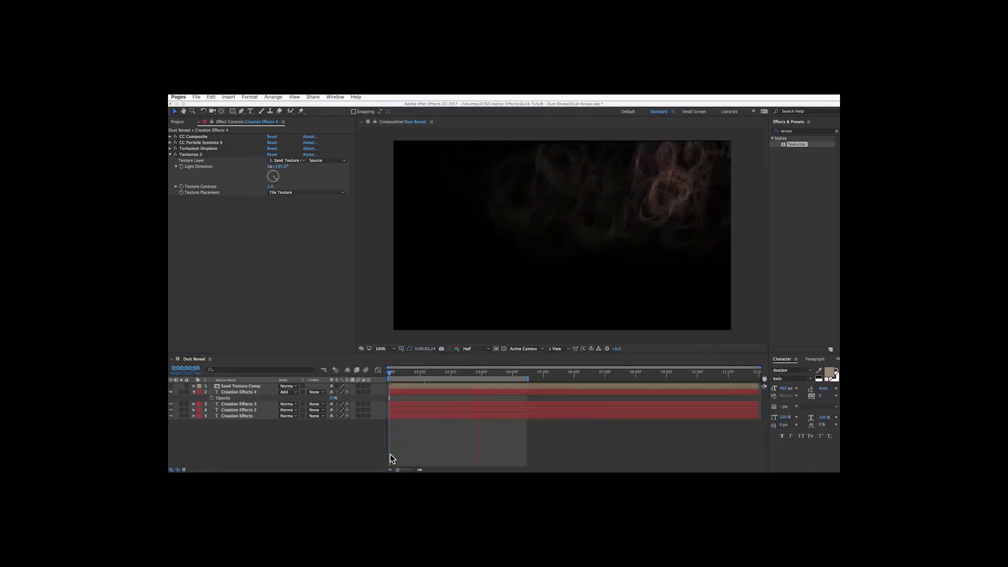
left_click(331, 453)
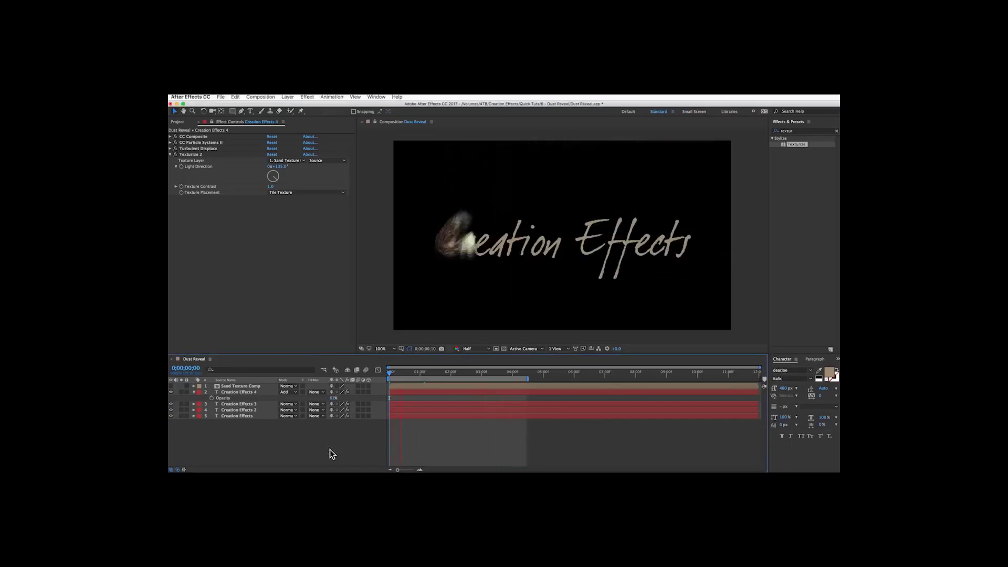